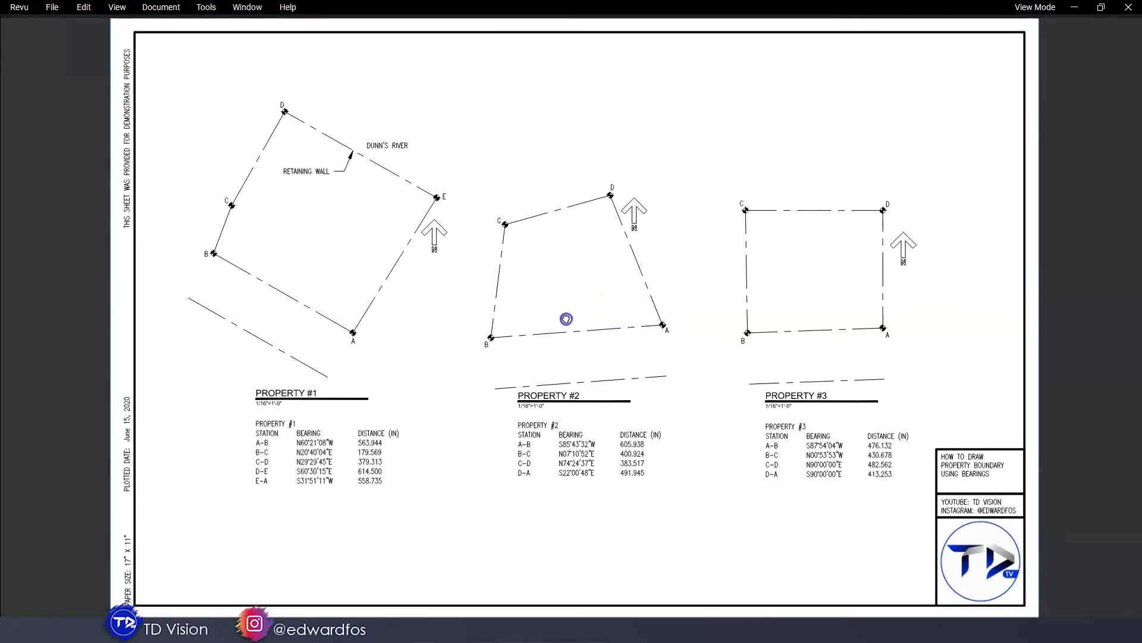
Step: Zoom and pan the Revu sheet onto the Property #1 boundary (points A–E) and its bearing table
drag(566, 321, 668, 354)
scroll(503, 252, up, 1)
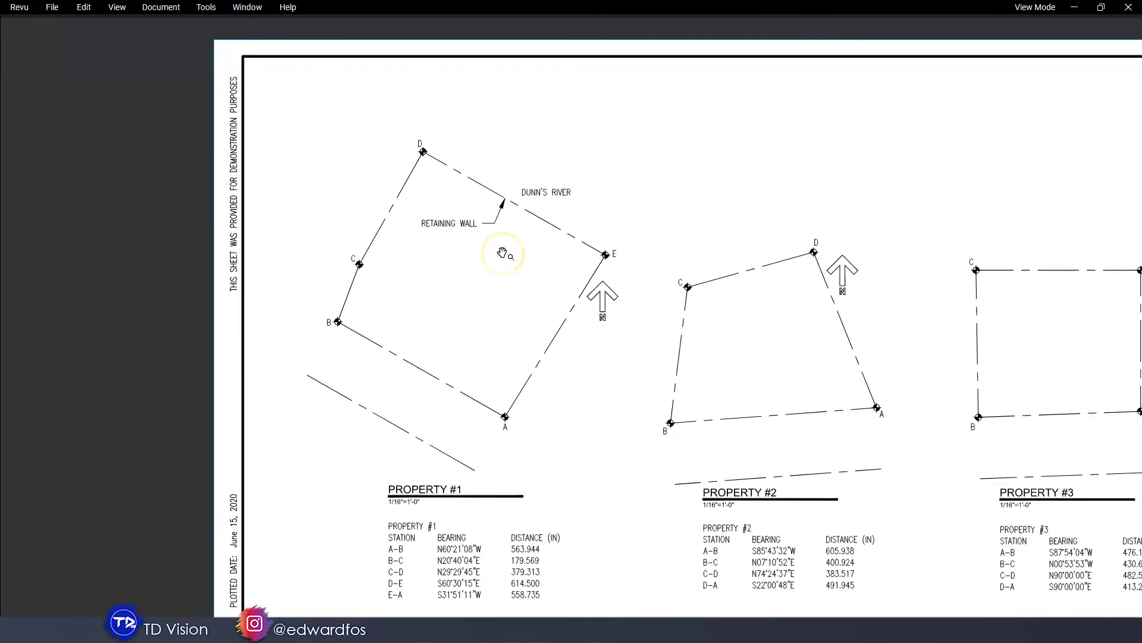
scroll(503, 253, up, 1)
drag(503, 251, 542, 257)
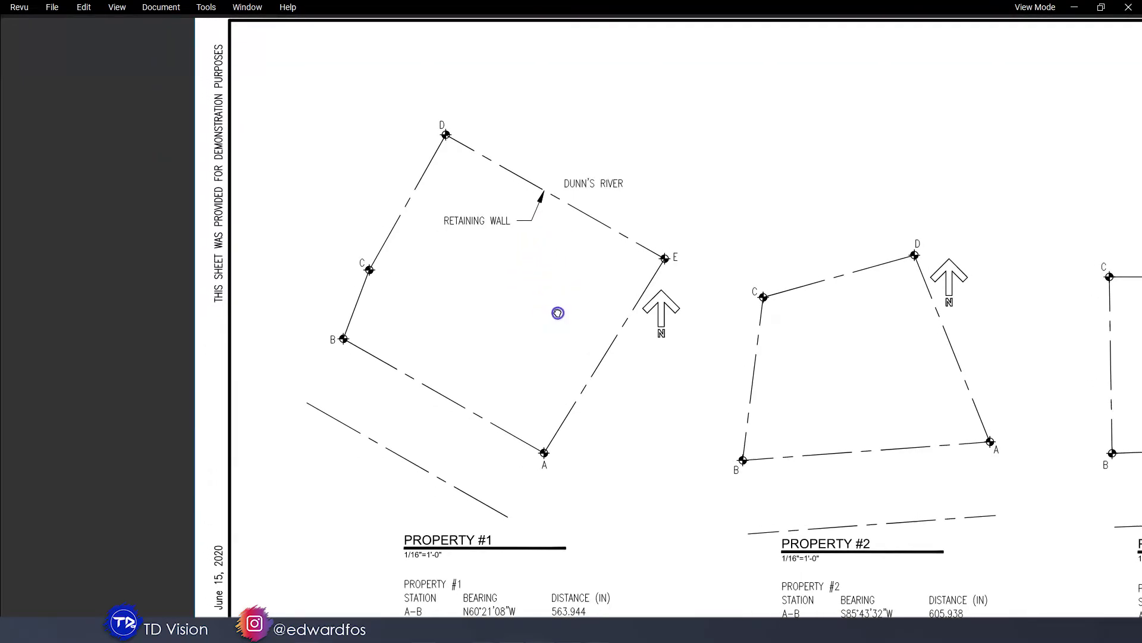
drag(556, 311, 571, 289)
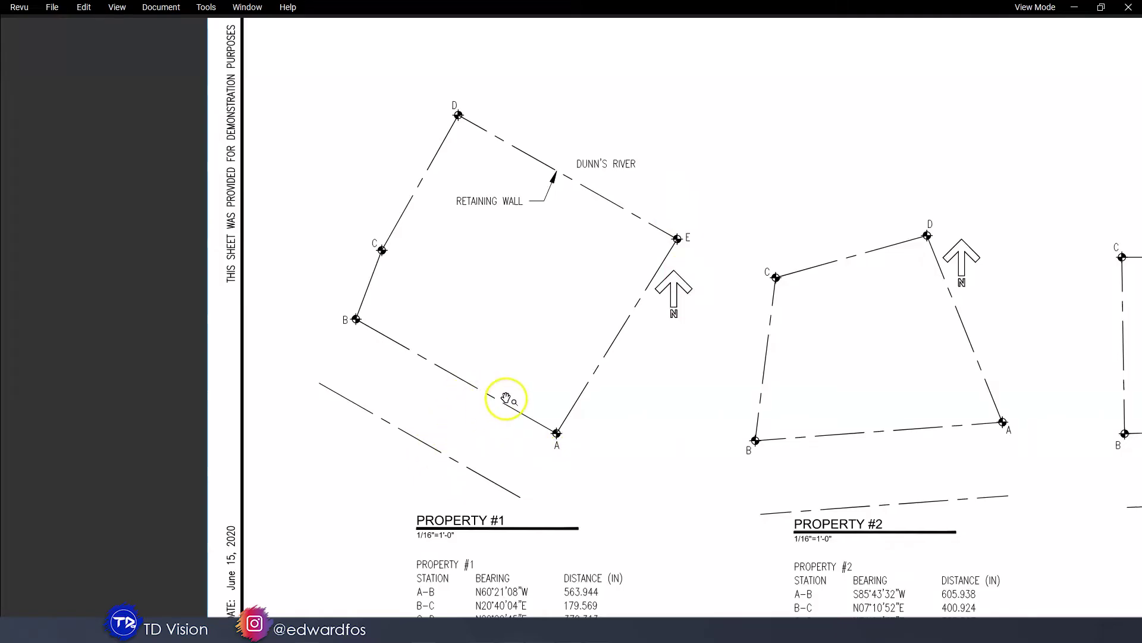
drag(535, 483, 548, 354)
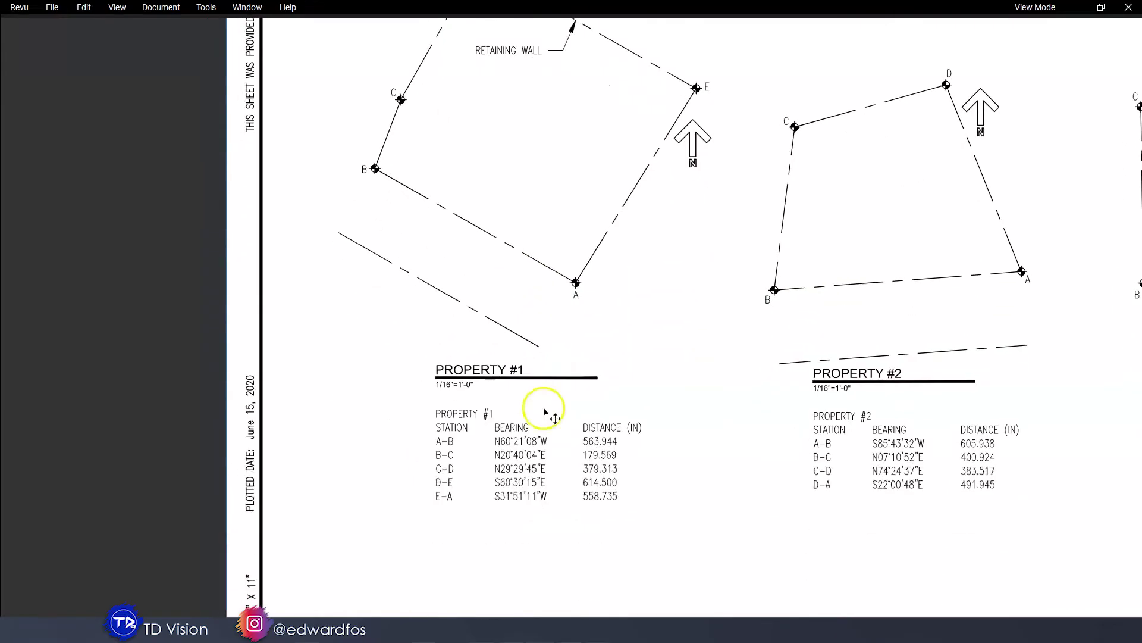
Step: Review points A and B and the Property #1 table rows A–B through E–A, then zoom out
scroll(524, 420, up, 3)
scroll(538, 387, up, 2)
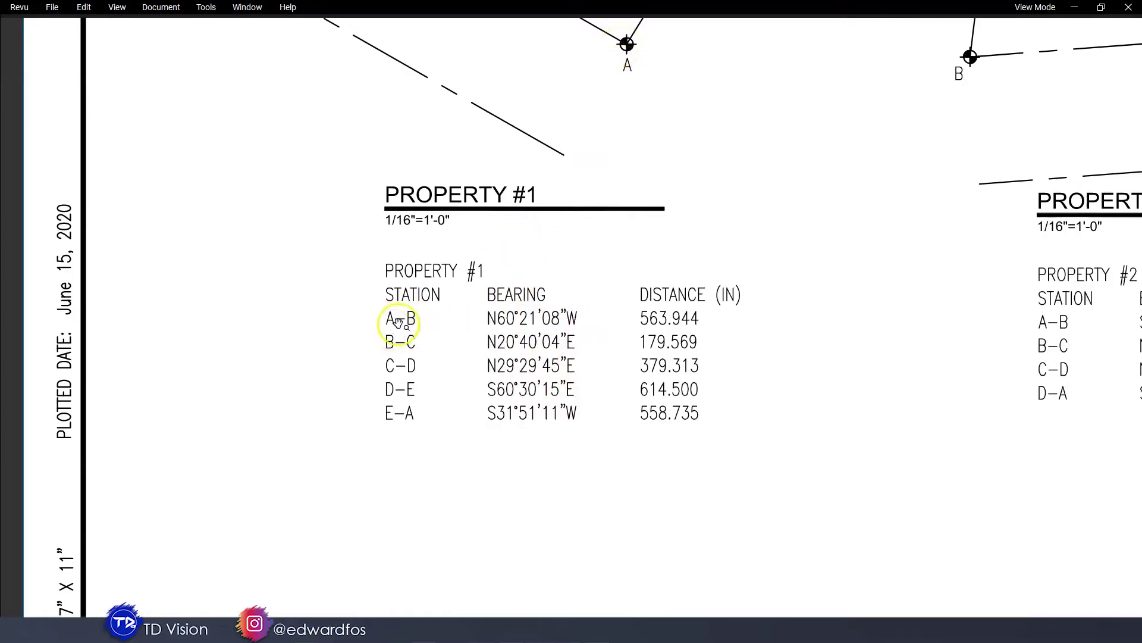
drag(493, 196, 558, 470)
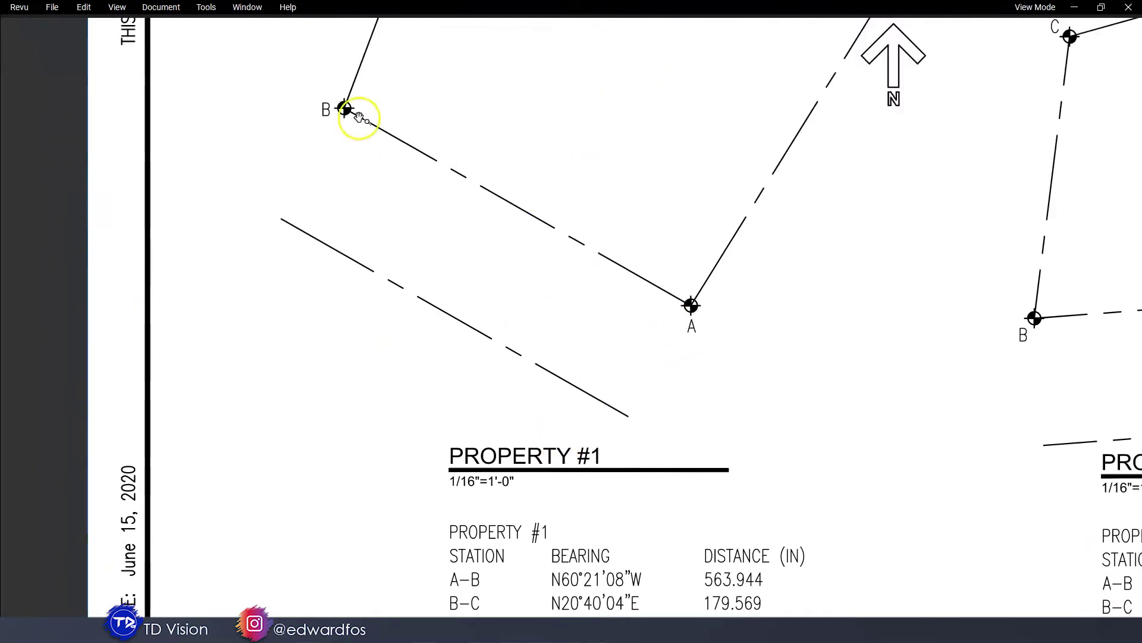
drag(507, 366, 482, 178)
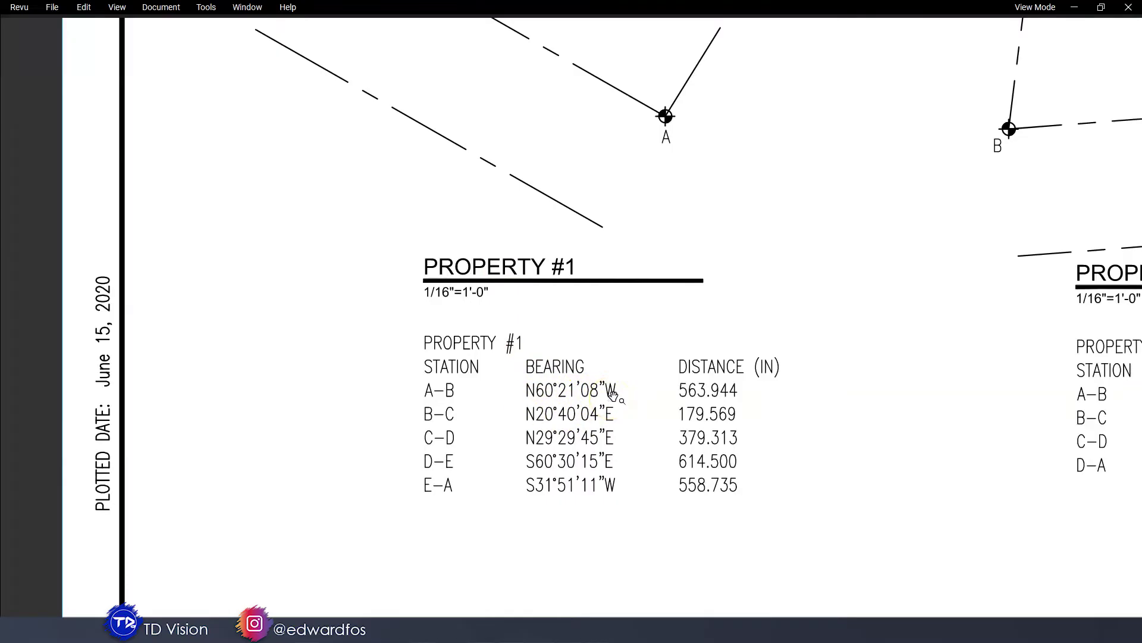
scroll(654, 397, up, 5)
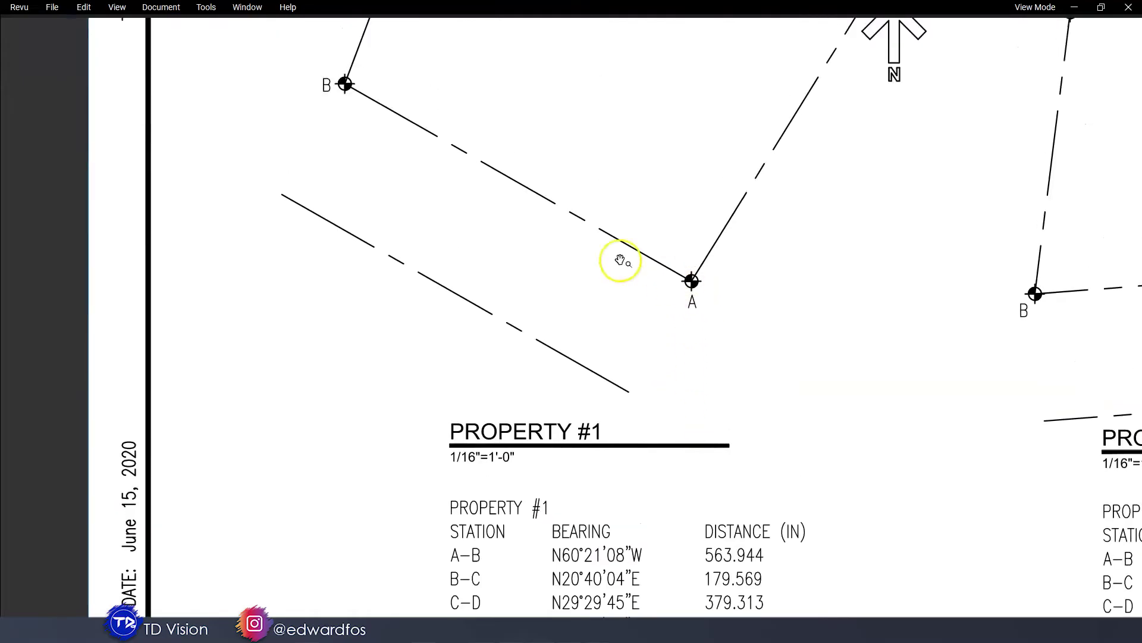
drag(571, 362, 548, 158)
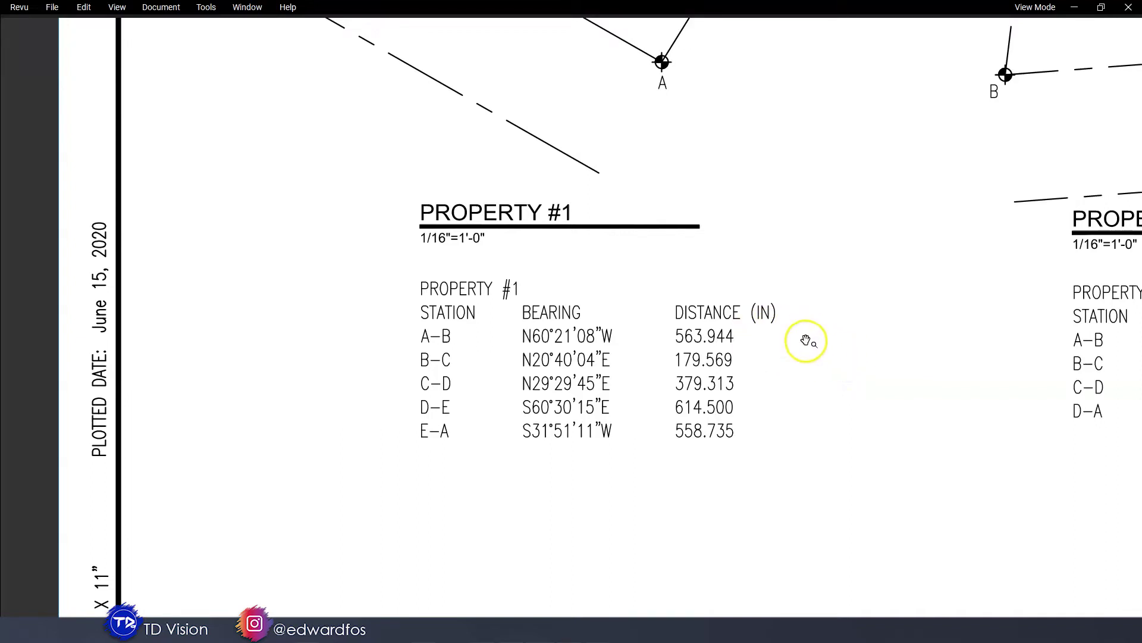
scroll(919, 397, down, 3)
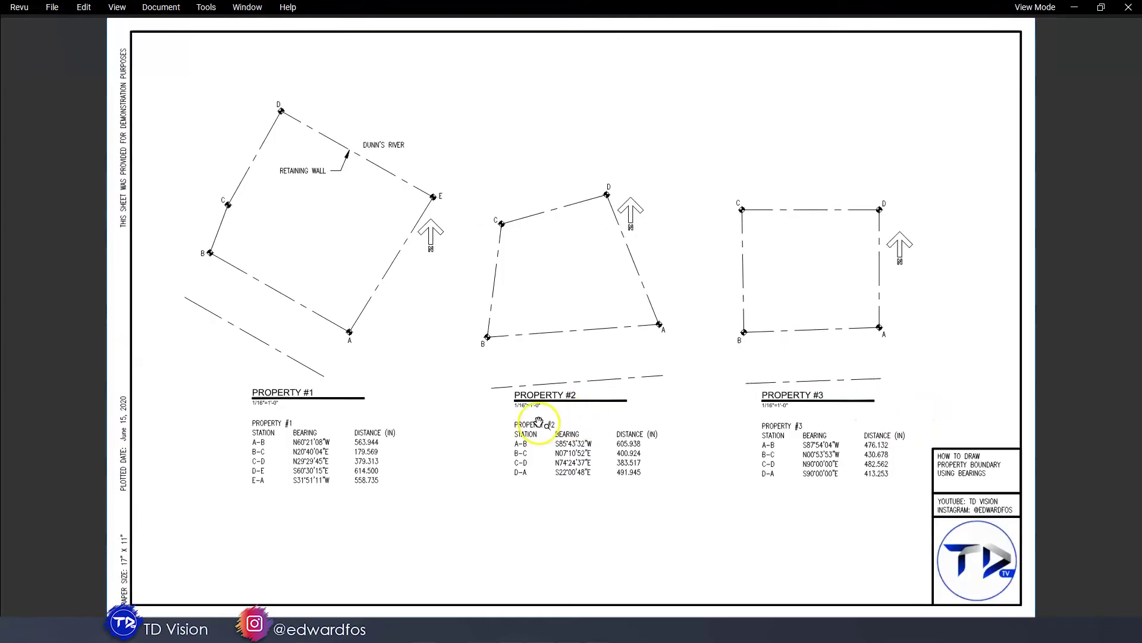
Step: Start a new blank AutoCAD drawing and confirm with UNITS it uses inches and architectural lengths
click(1075, 8)
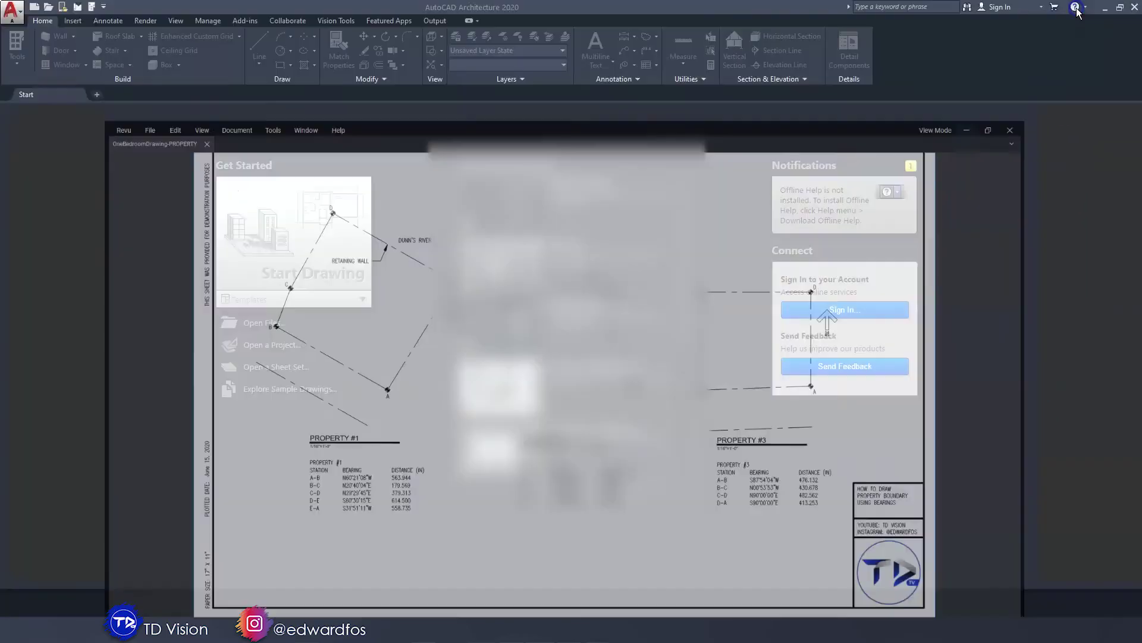
click(298, 243)
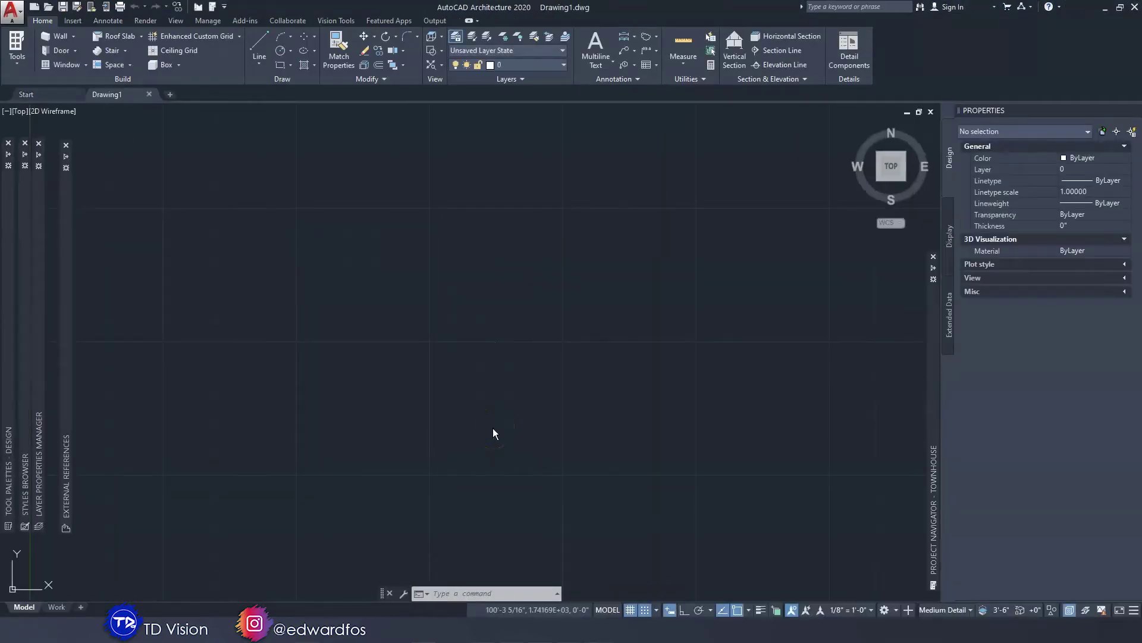
text(units)
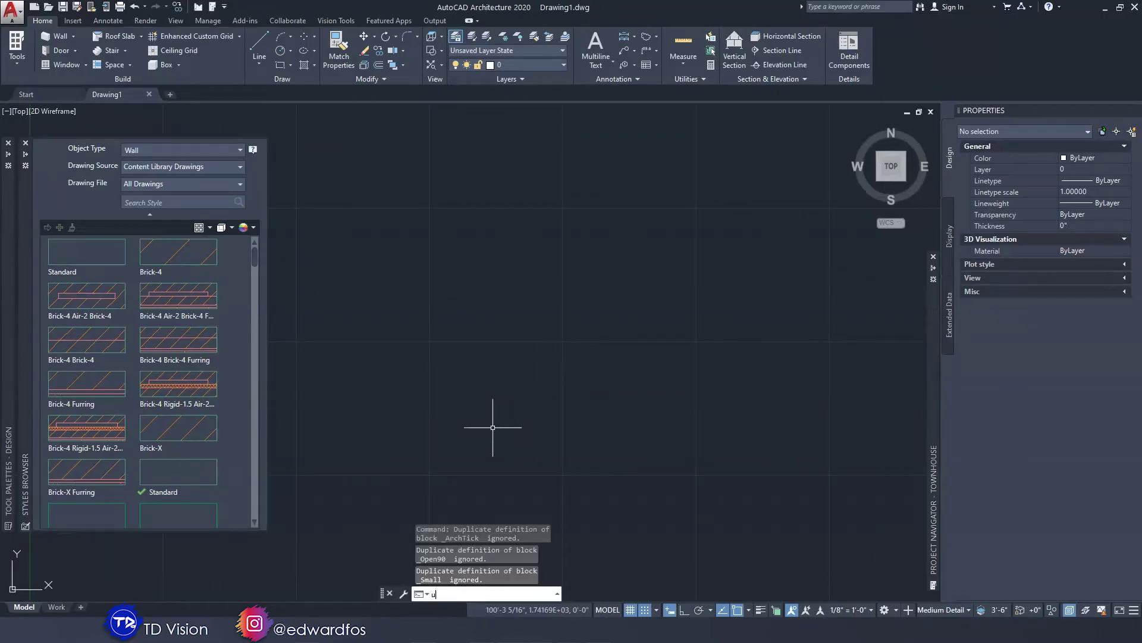
key(Return)
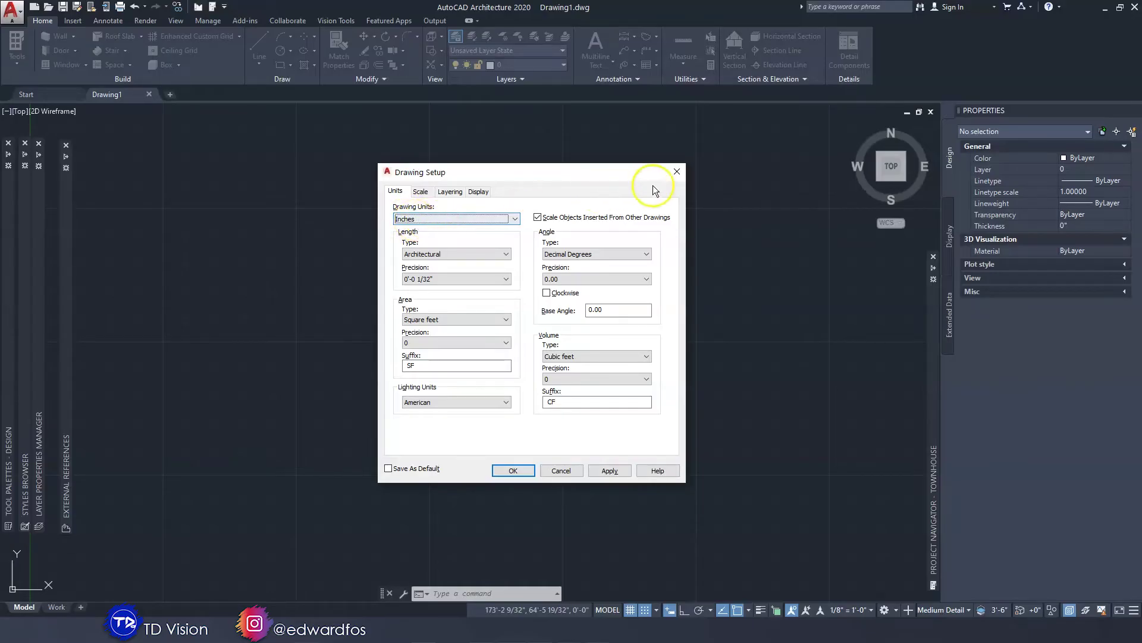
click(676, 173)
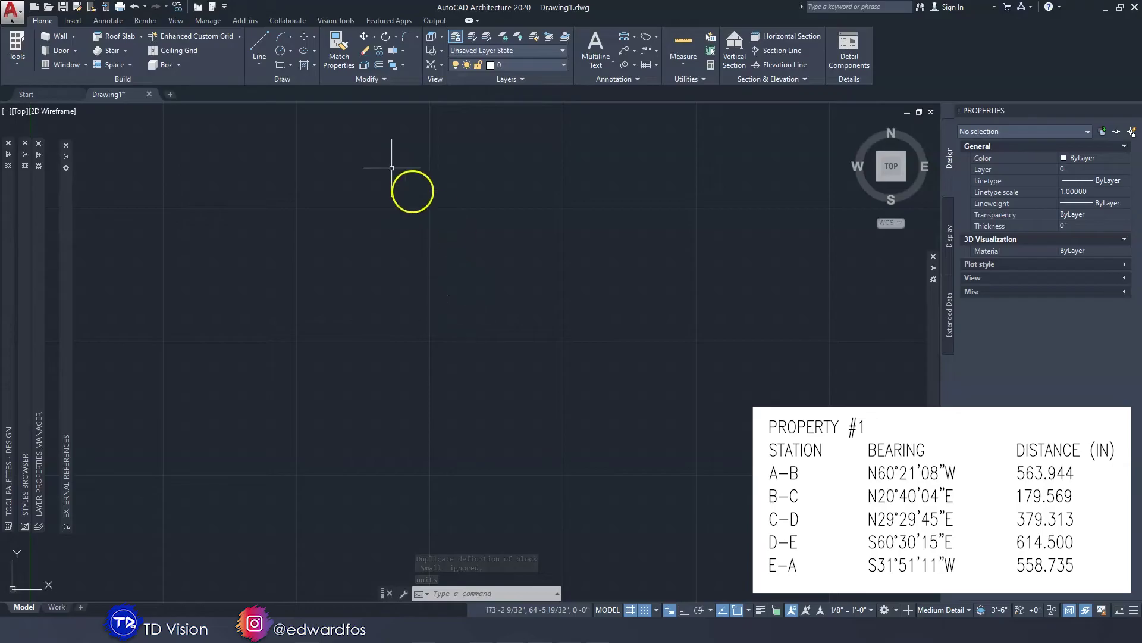
Step: Start a line and place the starting point of boundary edge A–B
click(262, 45)
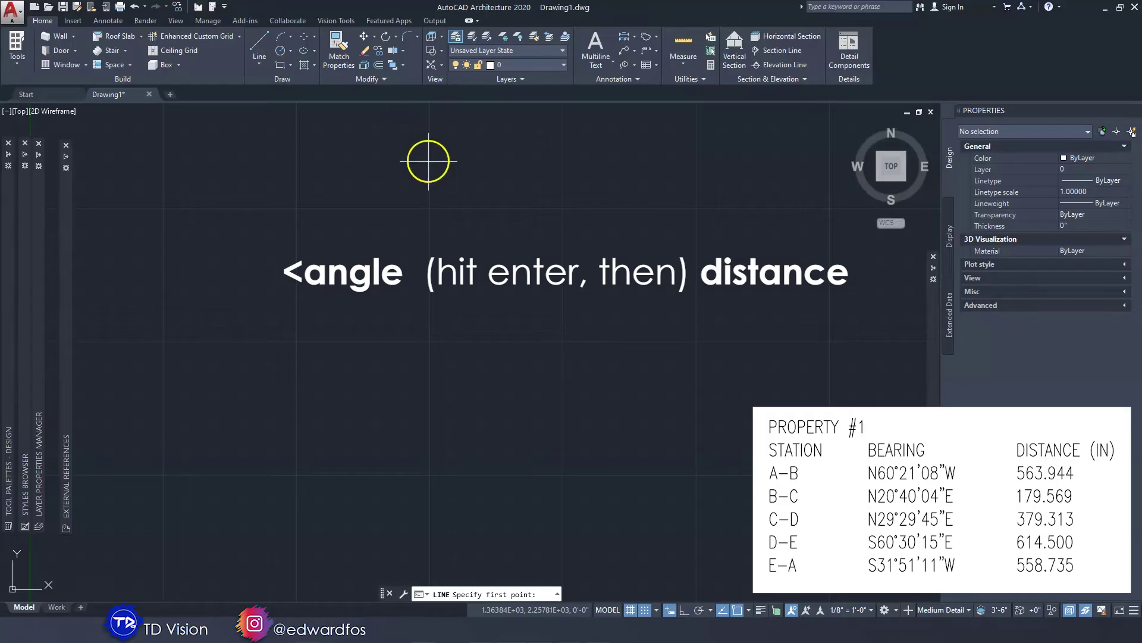
click(257, 47)
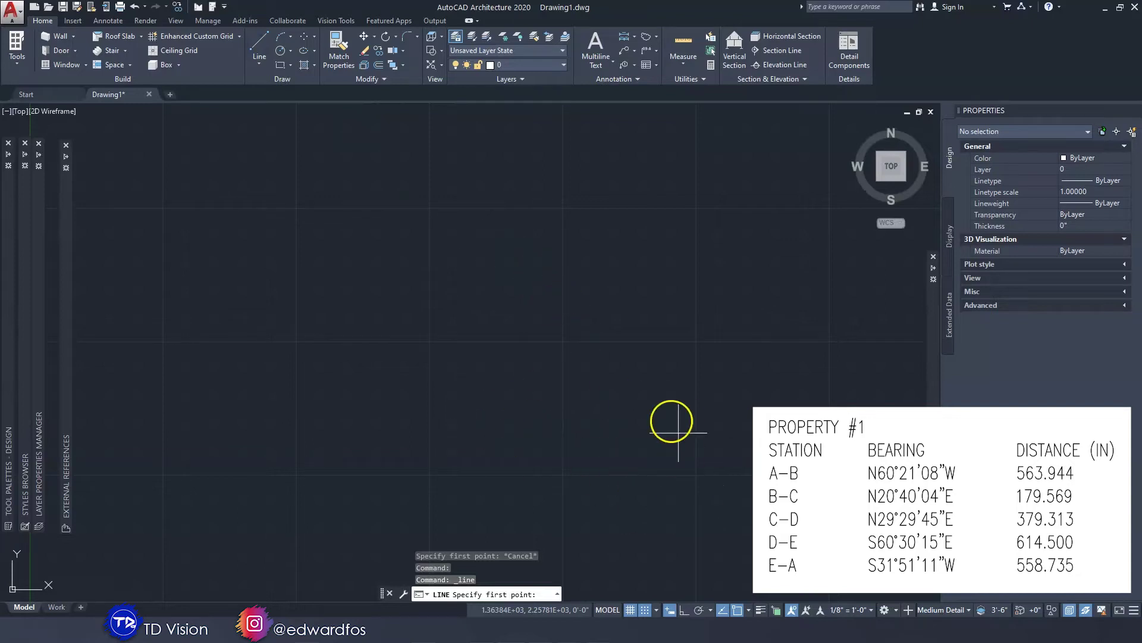
click(623, 467)
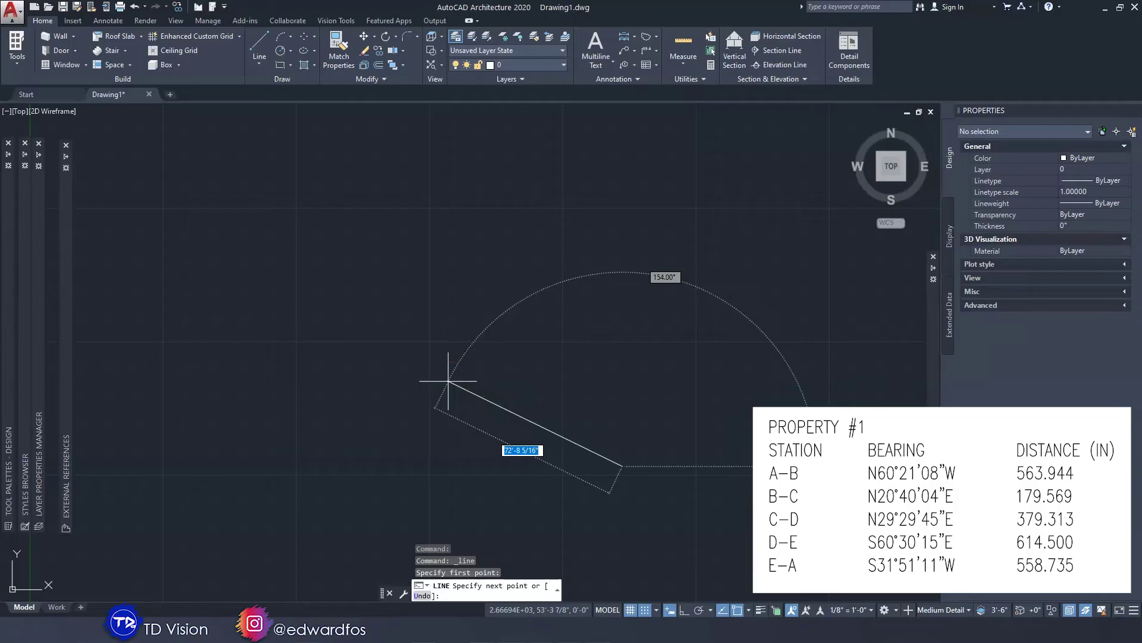
Step: Draw edge A–B at bearing N60°21'08"W, 563.944 long, with Ortho on
key(F8)
text(<)
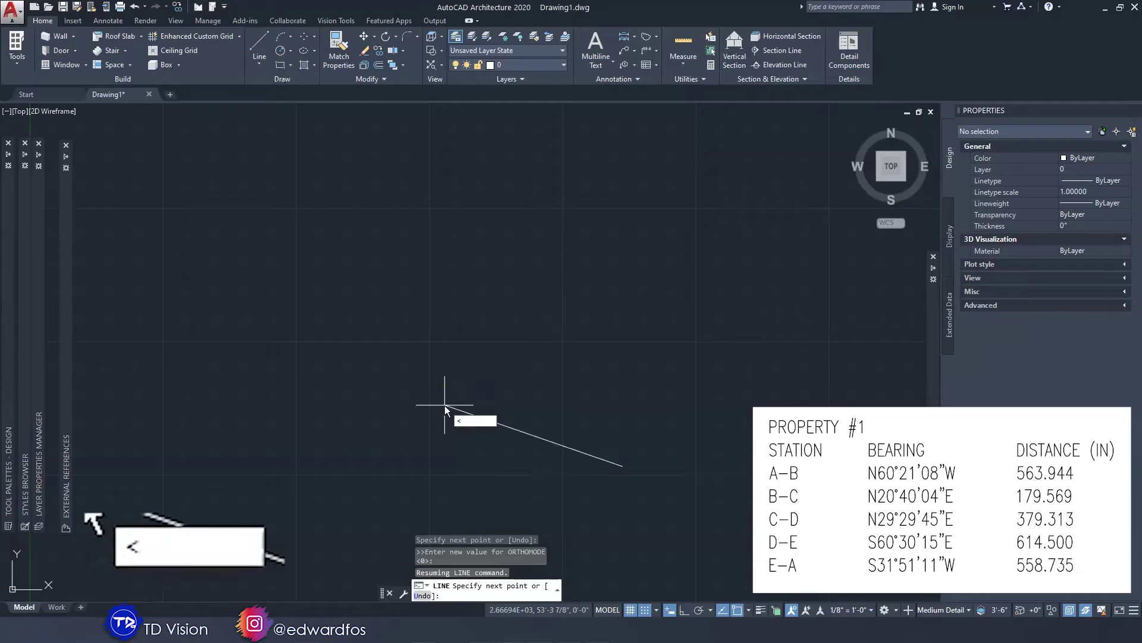
text(N60)
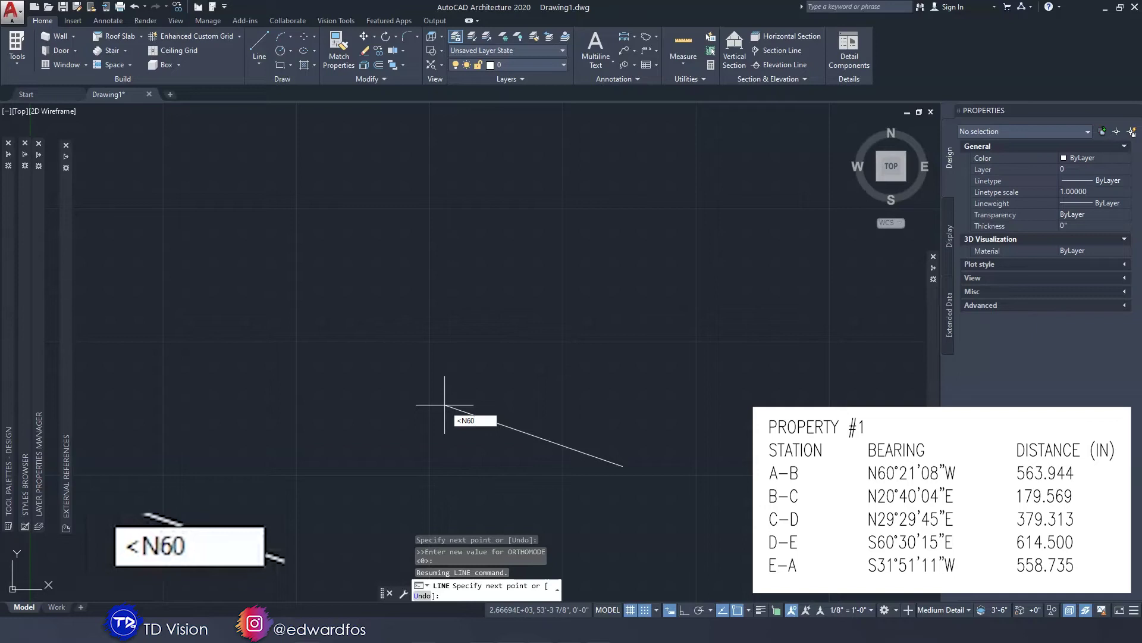
text(D21')
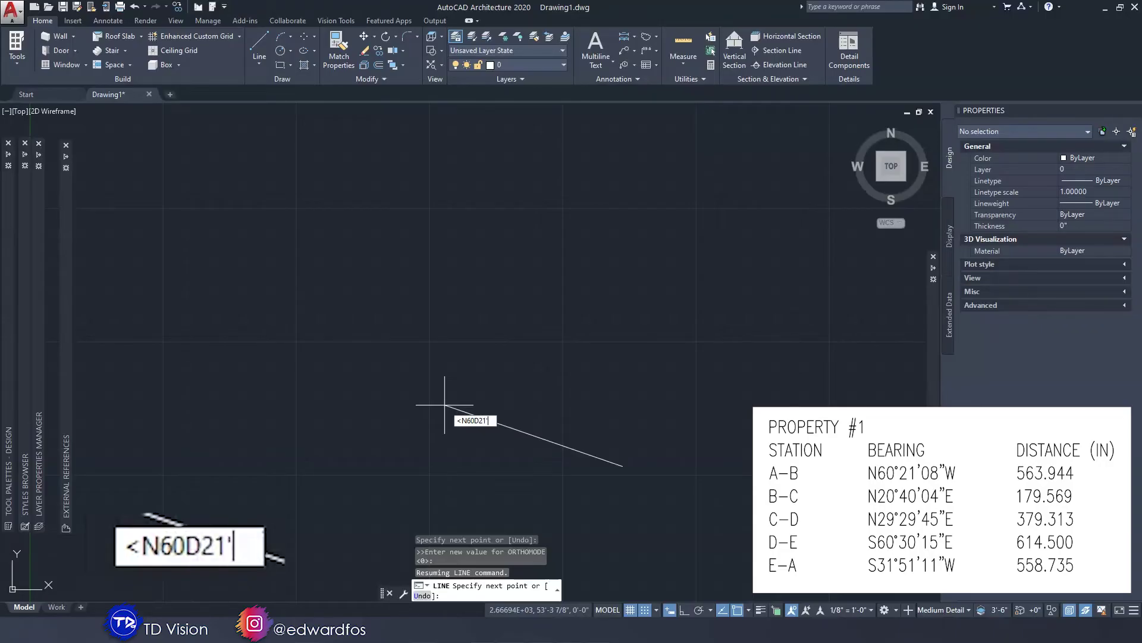
text(08)
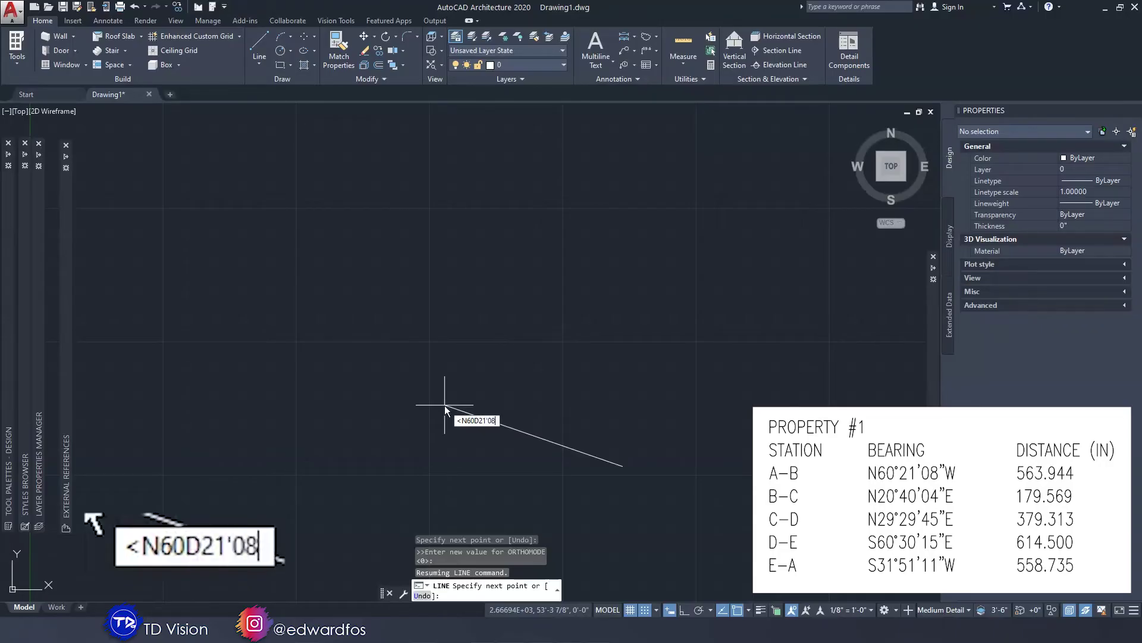
text(")
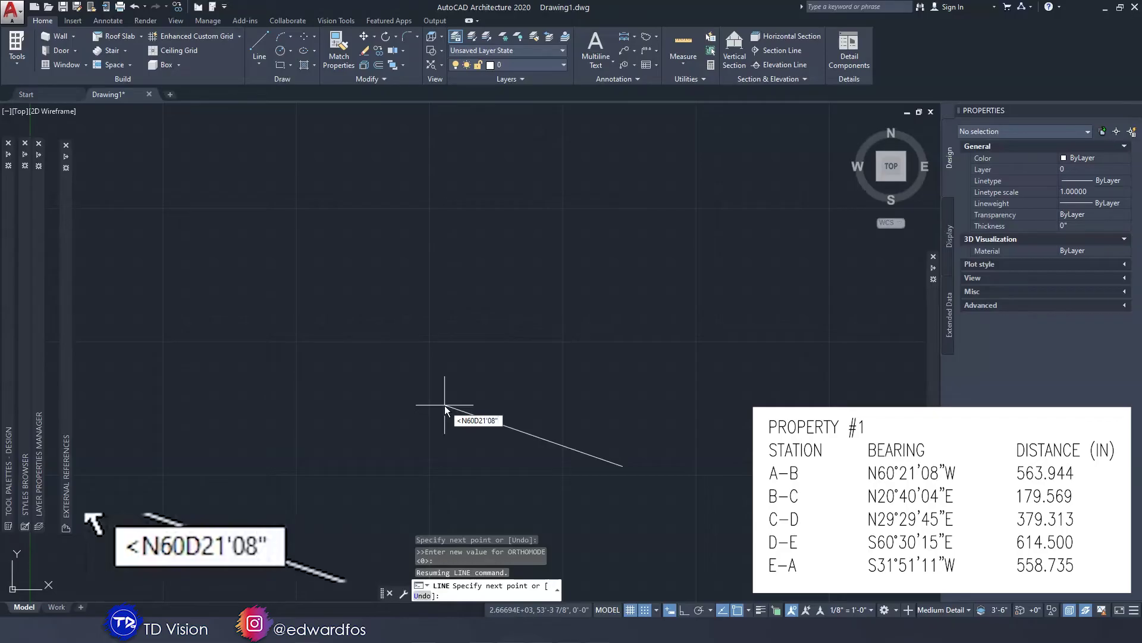
text(W)
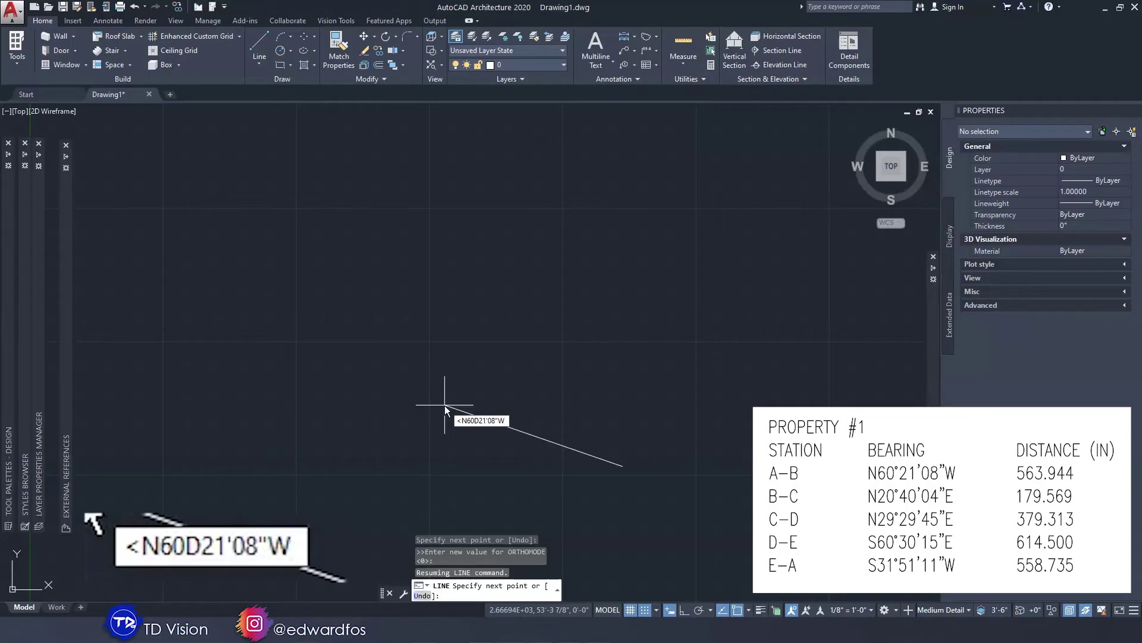
key(Return)
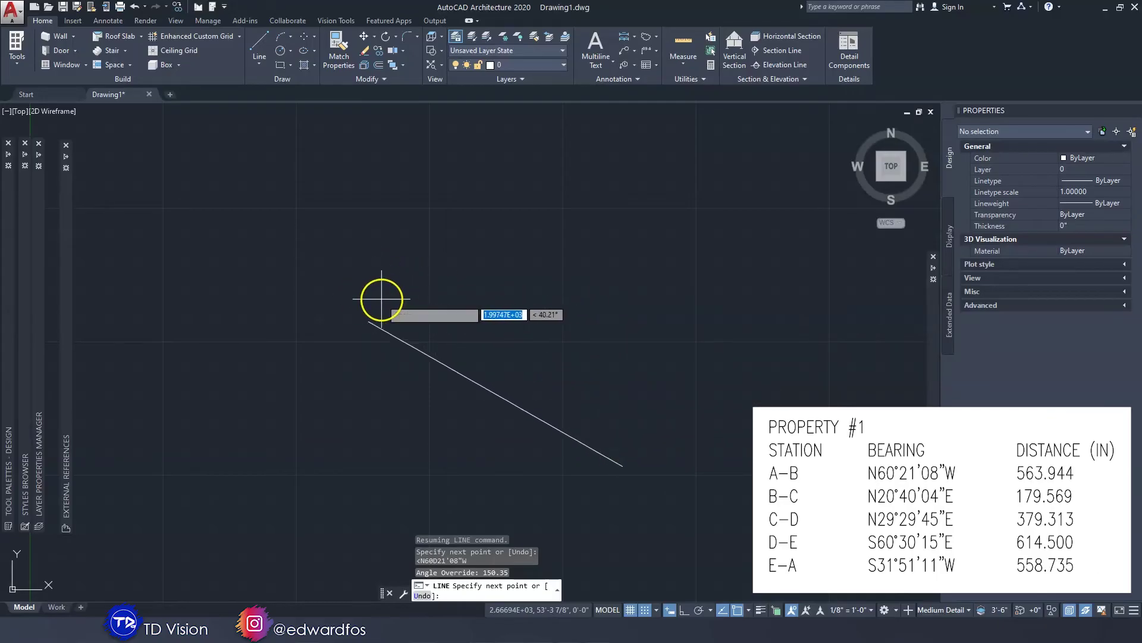
scroll(380, 299, down, 3)
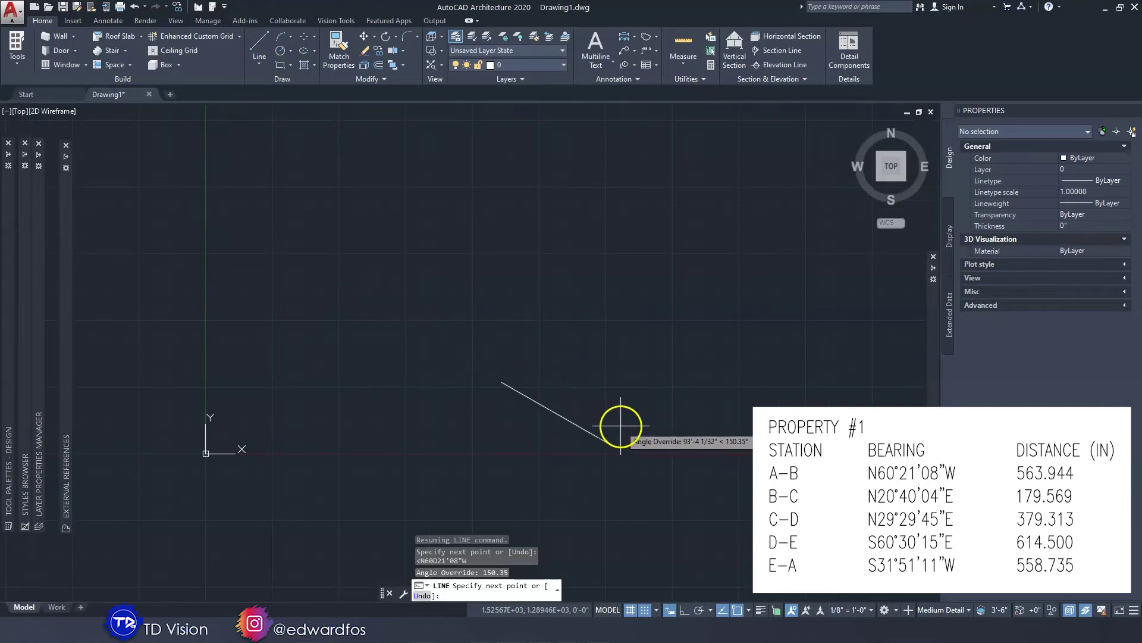
scroll(417, 304, up, 3)
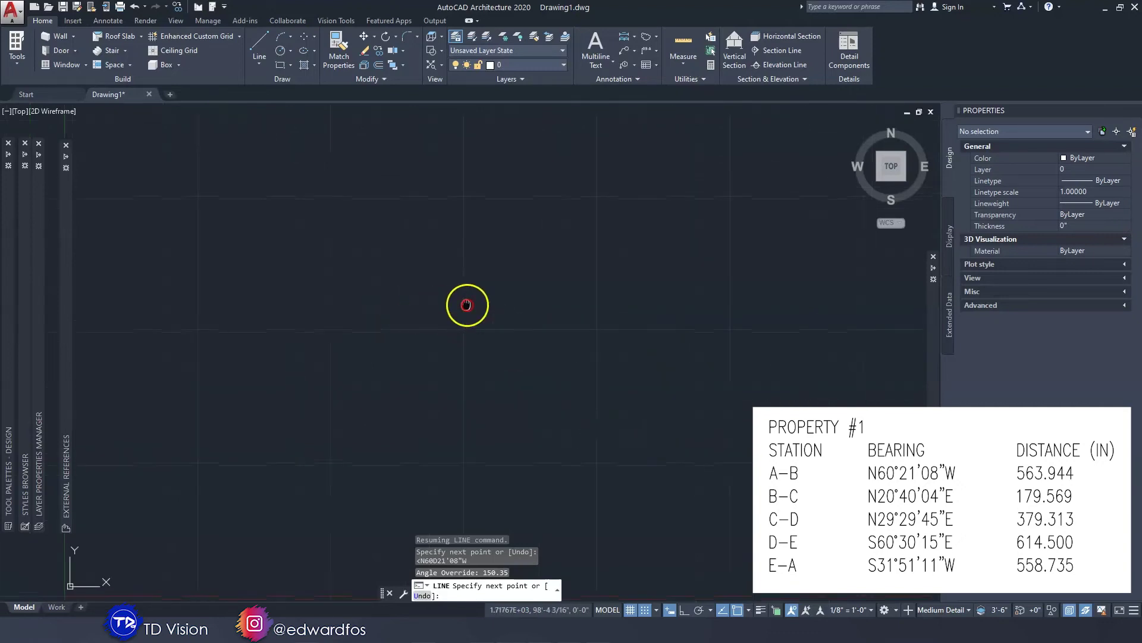
mouse_move(467, 305)
middle_down()
mouse_move(484, 301)
mouse_move(391, 256)
mouse_move(442, 295)
middle_up()
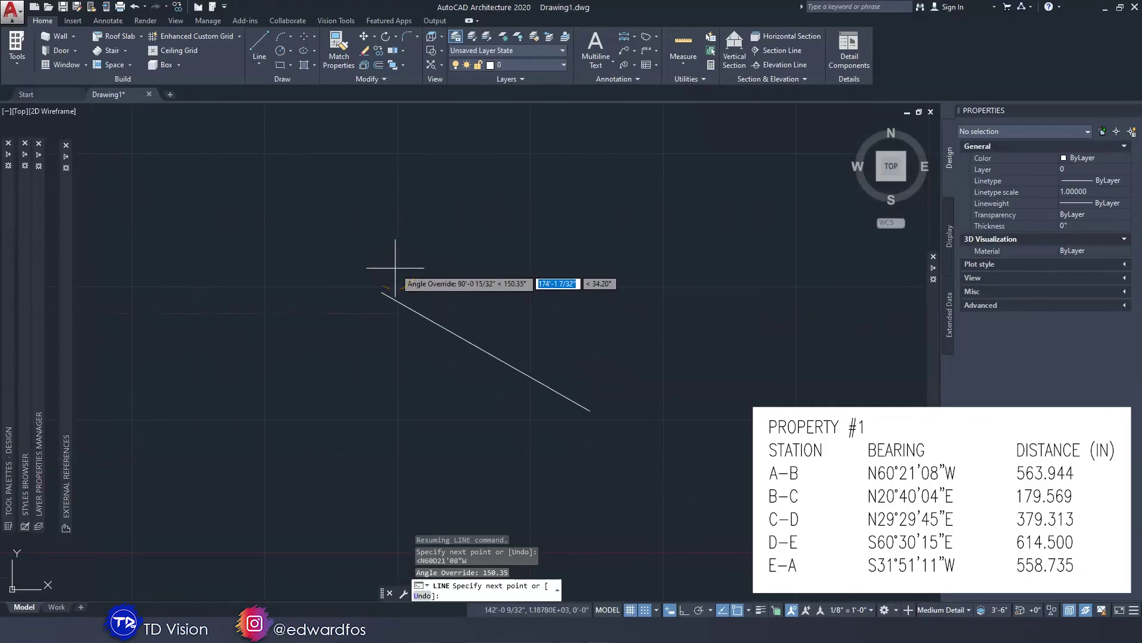
text(563.94)
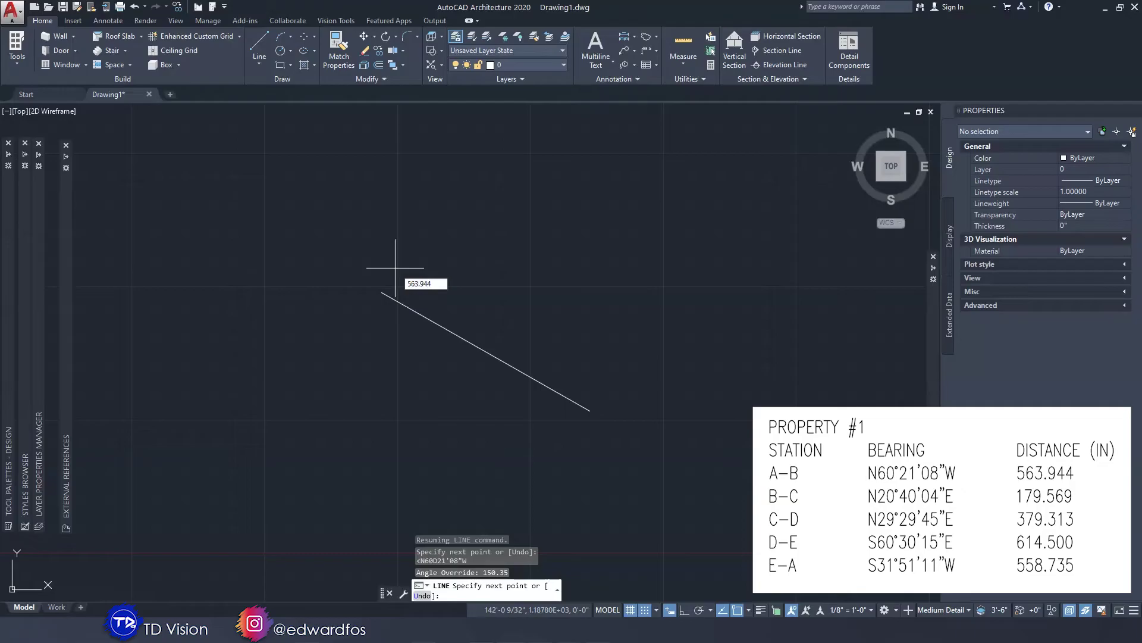
text(4)
key(Return)
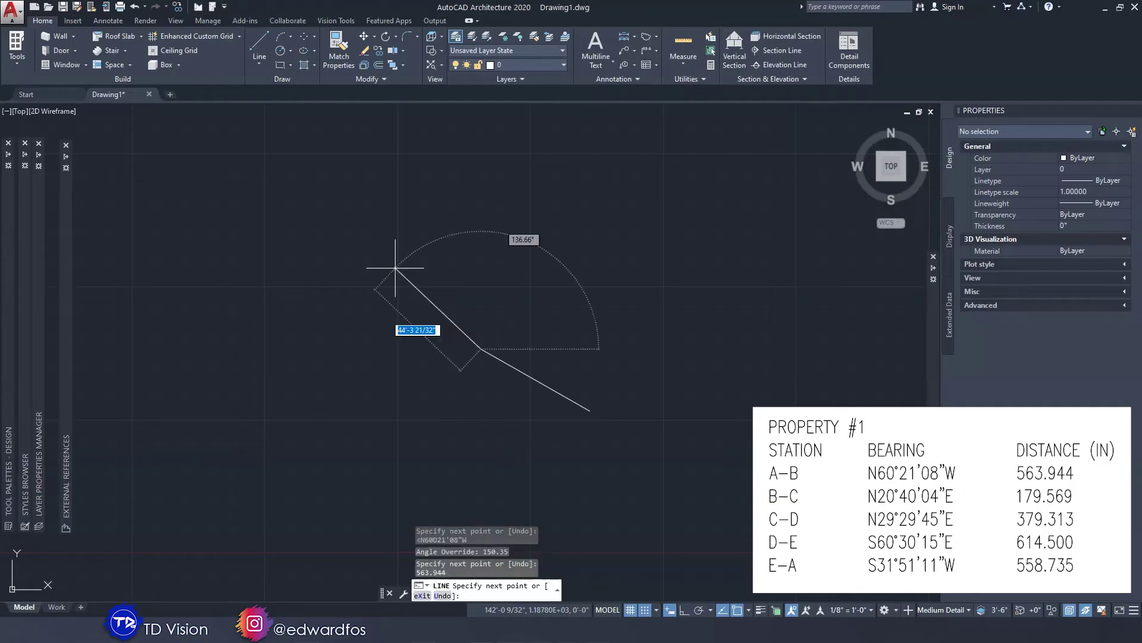
Step: Draw edge B–C at bearing N20°40'04"E, 179.569 long
mouse_move(395, 268)
middle_down()
mouse_move(486, 311)
mouse_move(397, 221)
middle_up()
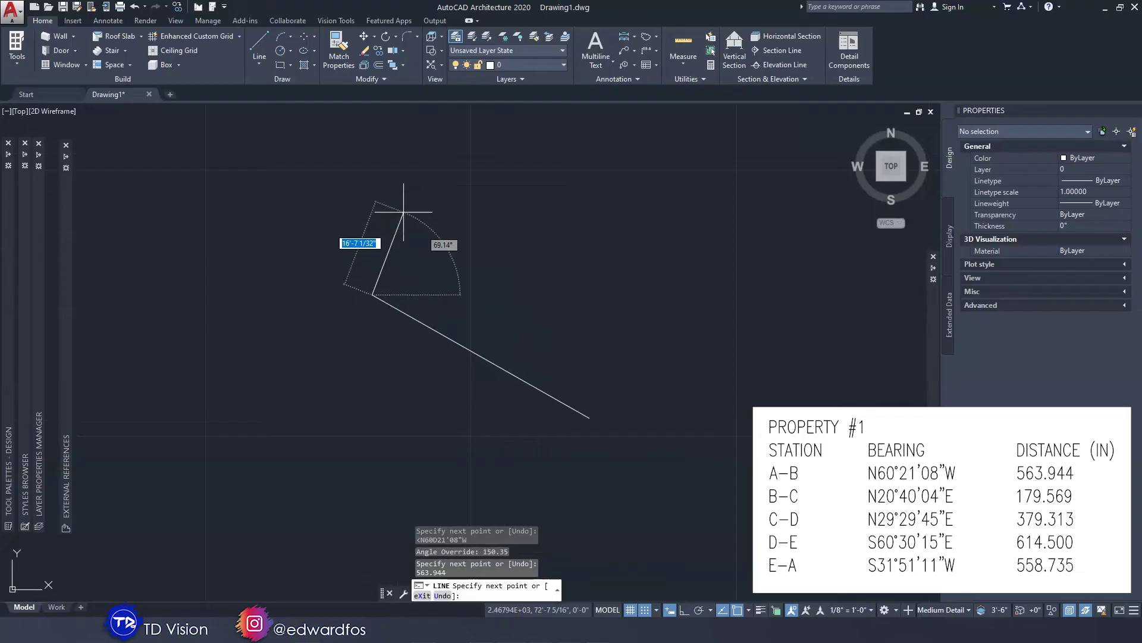
mouse_move(404, 211)
middle_down()
mouse_move(453, 268)
mouse_move(462, 247)
middle_up()
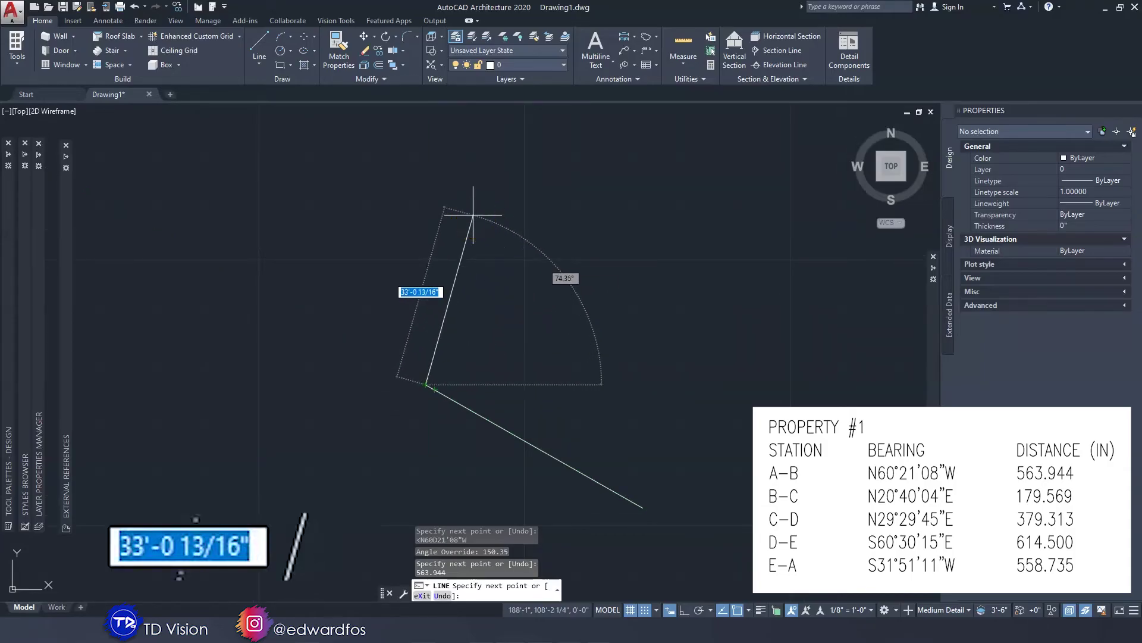
key(F8)
text(<)
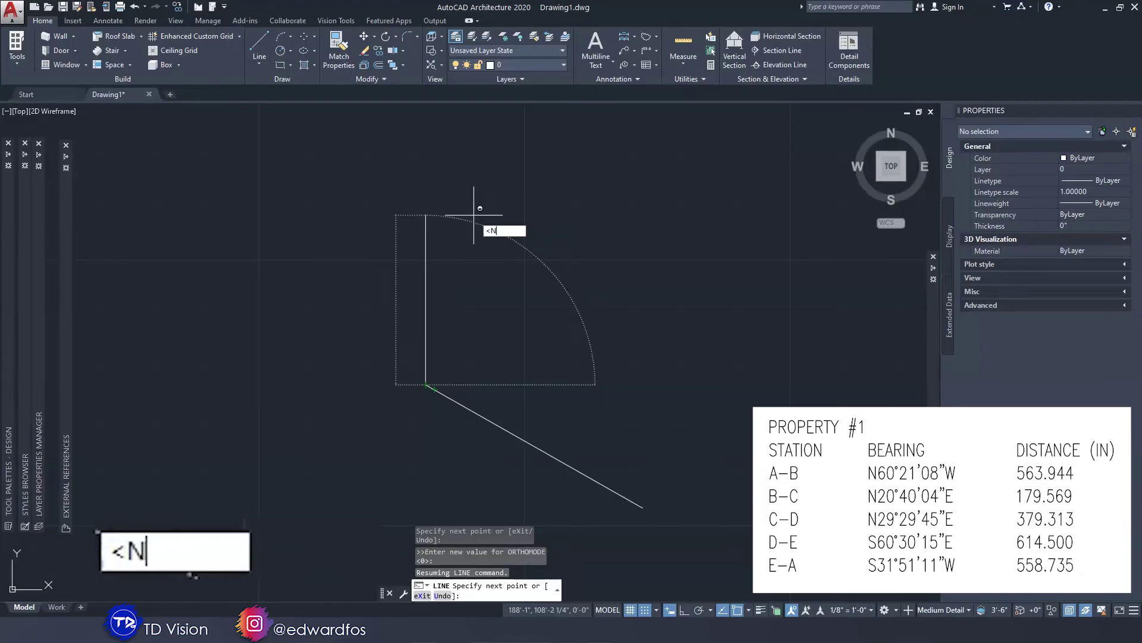
text(N20D40)
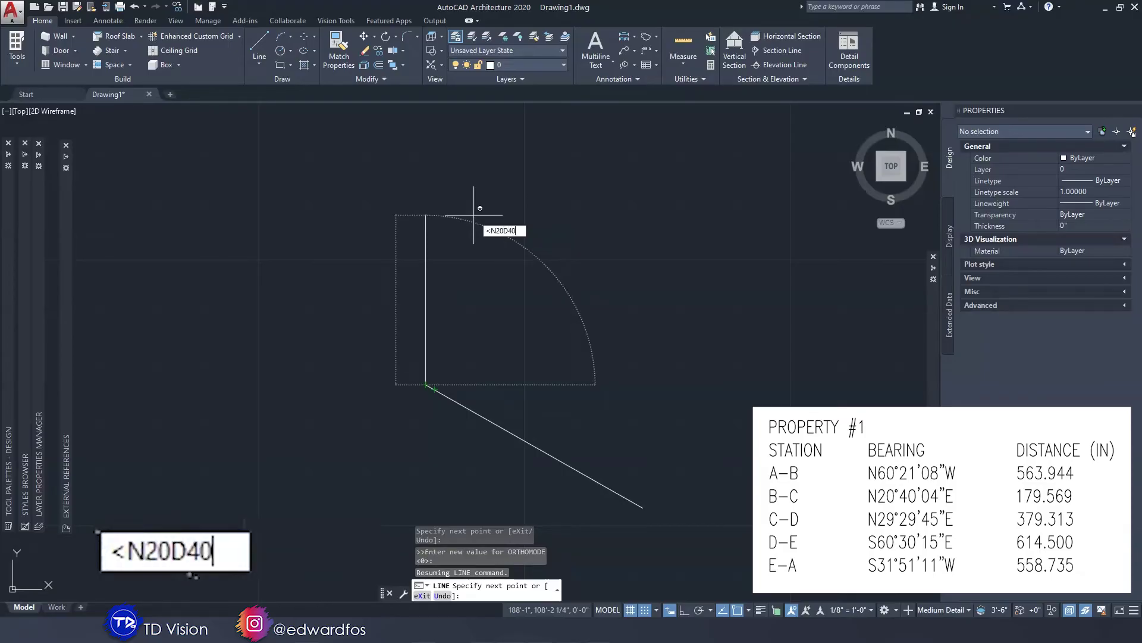
text('04")
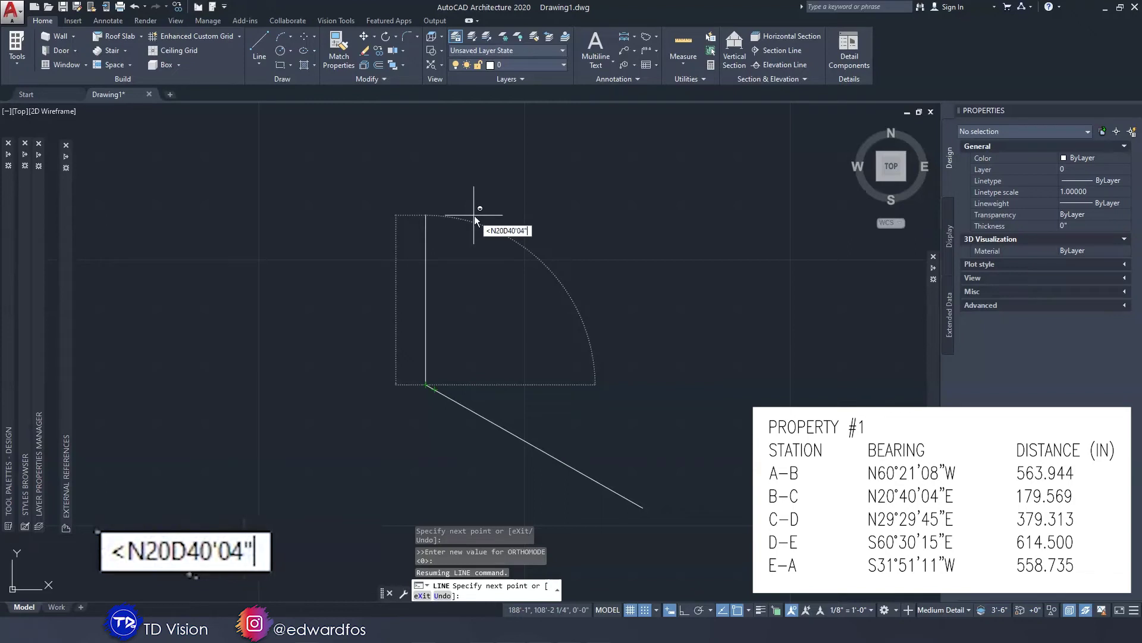
text(E)
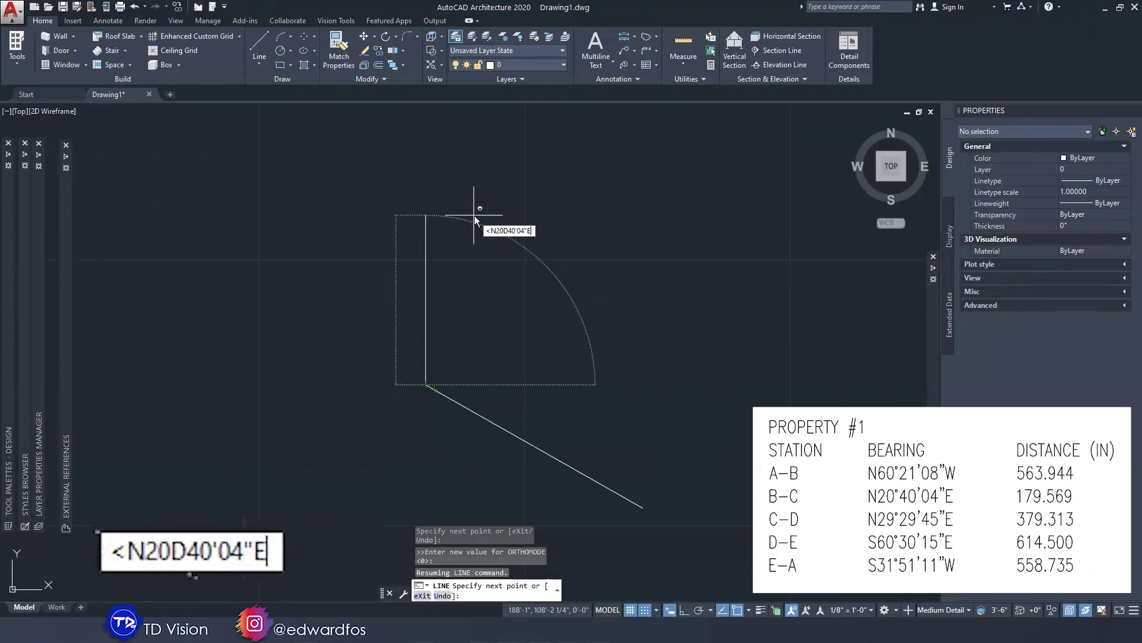
key(Return)
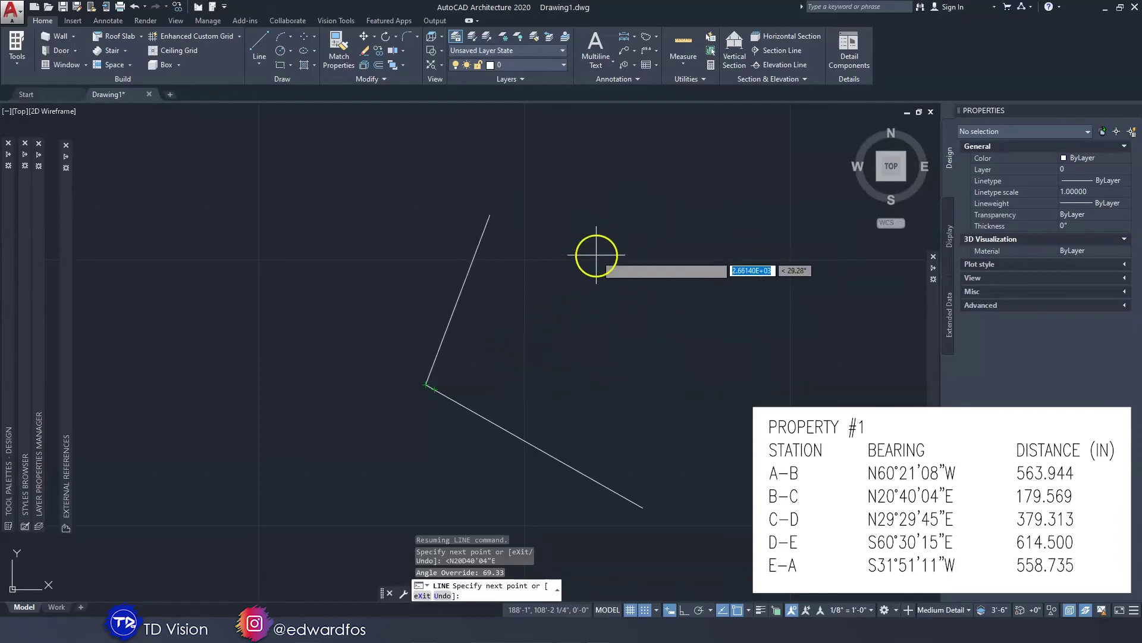
text(179.569)
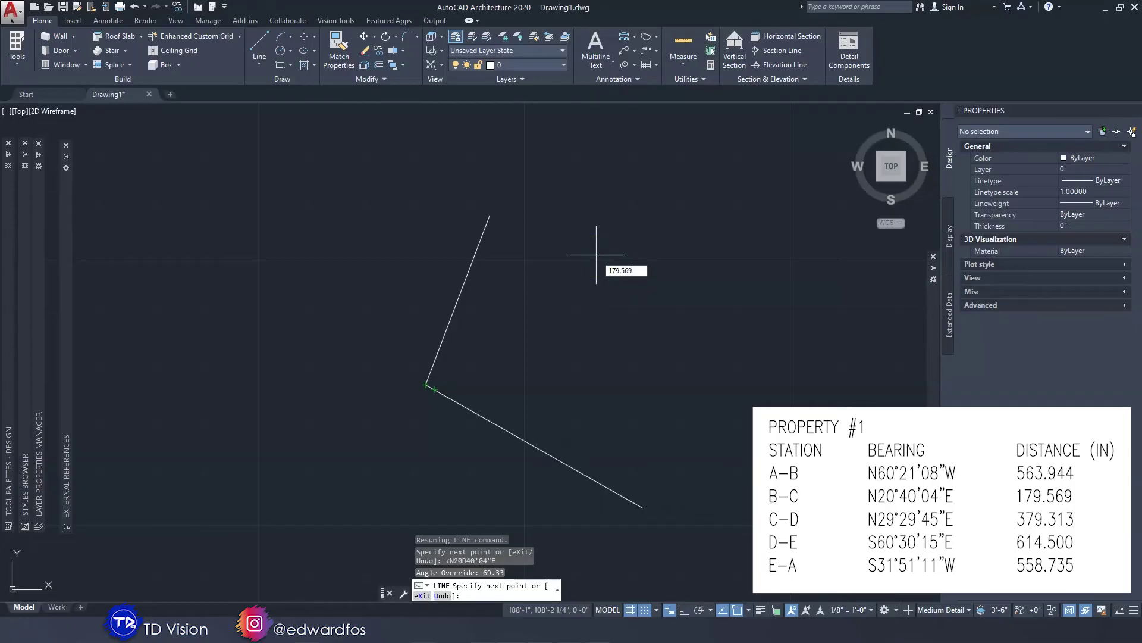
key(Return)
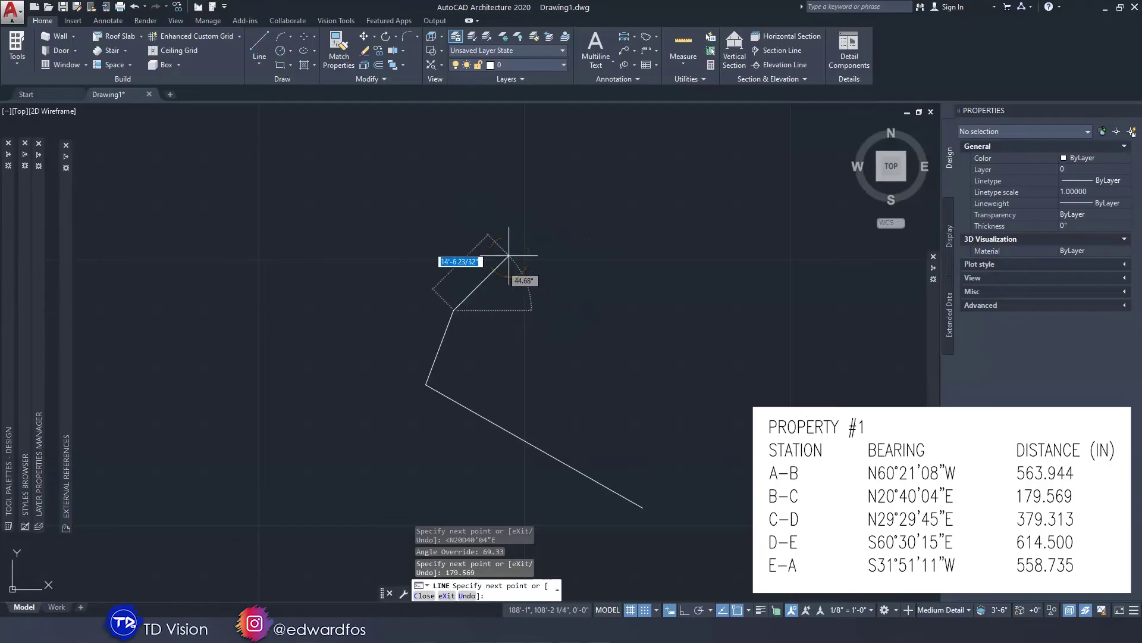
text(<)
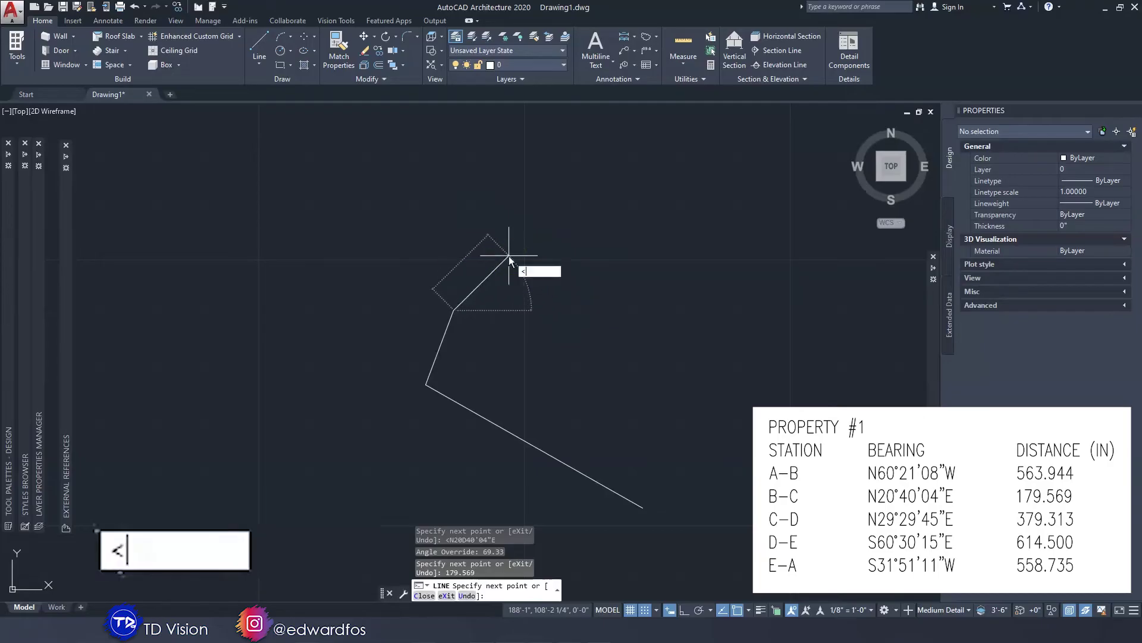
text(N29D29)
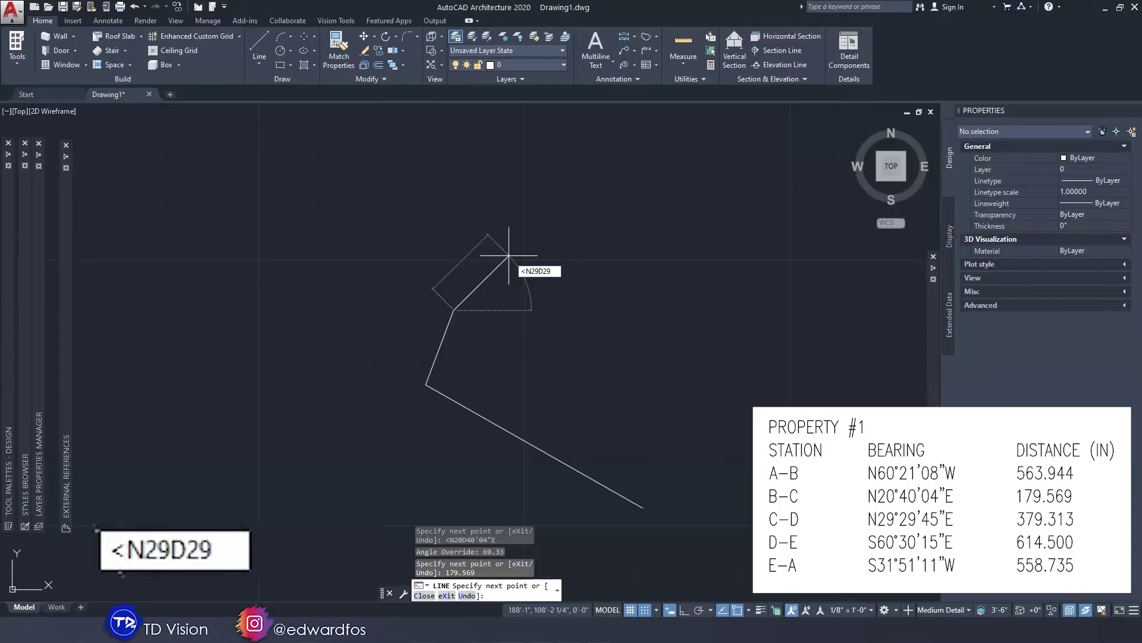
Step: Draw edge C–D at bearing N29°29'45"E, 379.313 long
text('45"E)
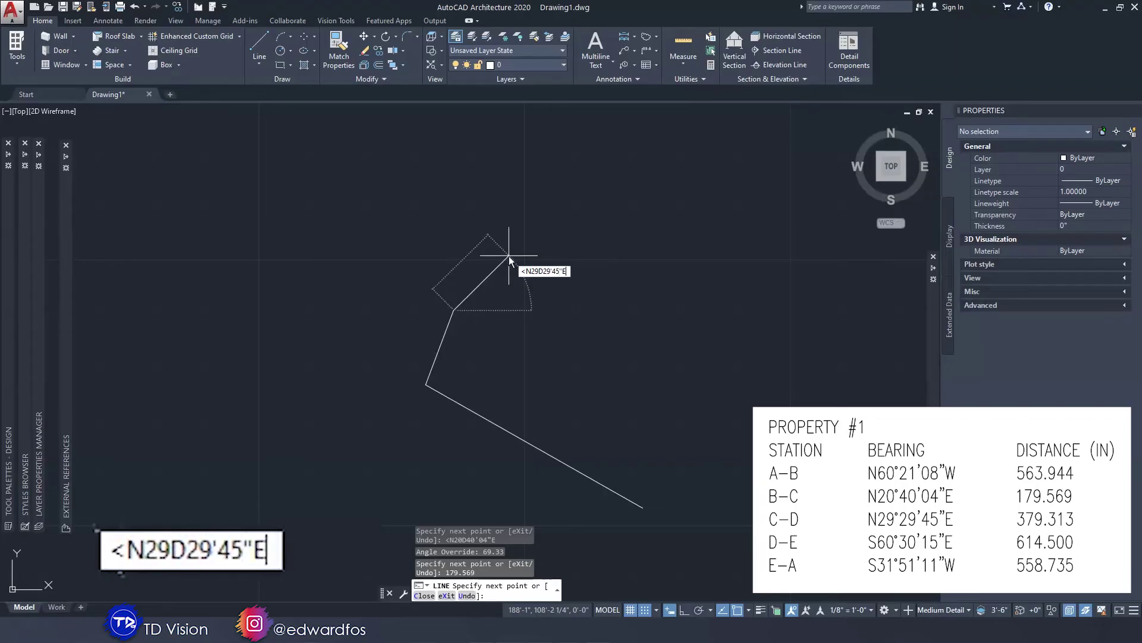
key(Return)
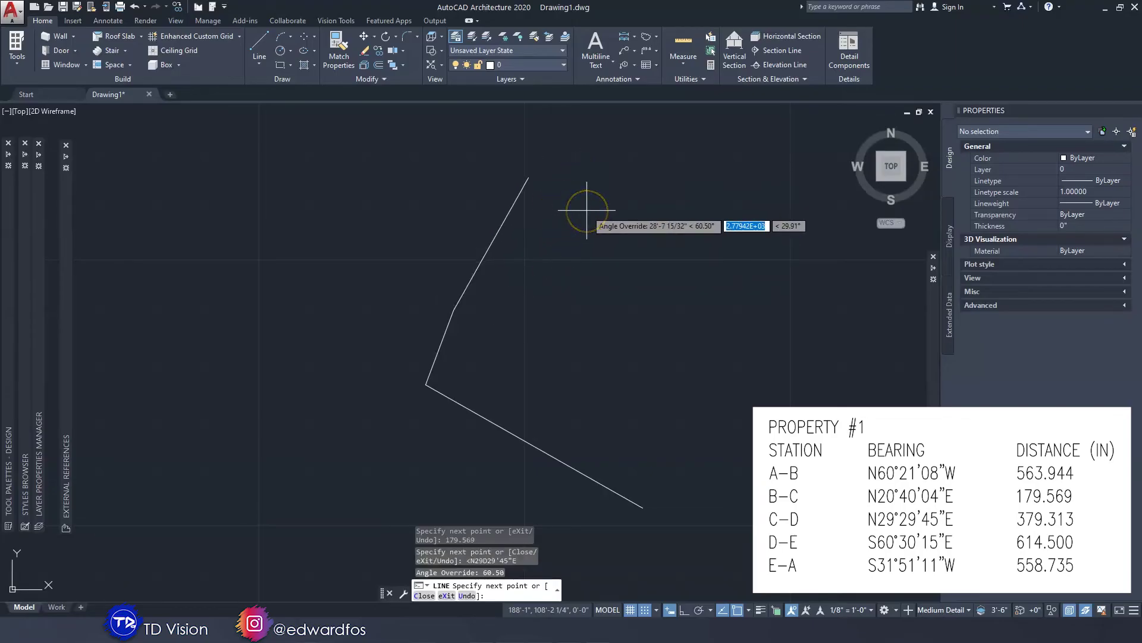
text(379.3)
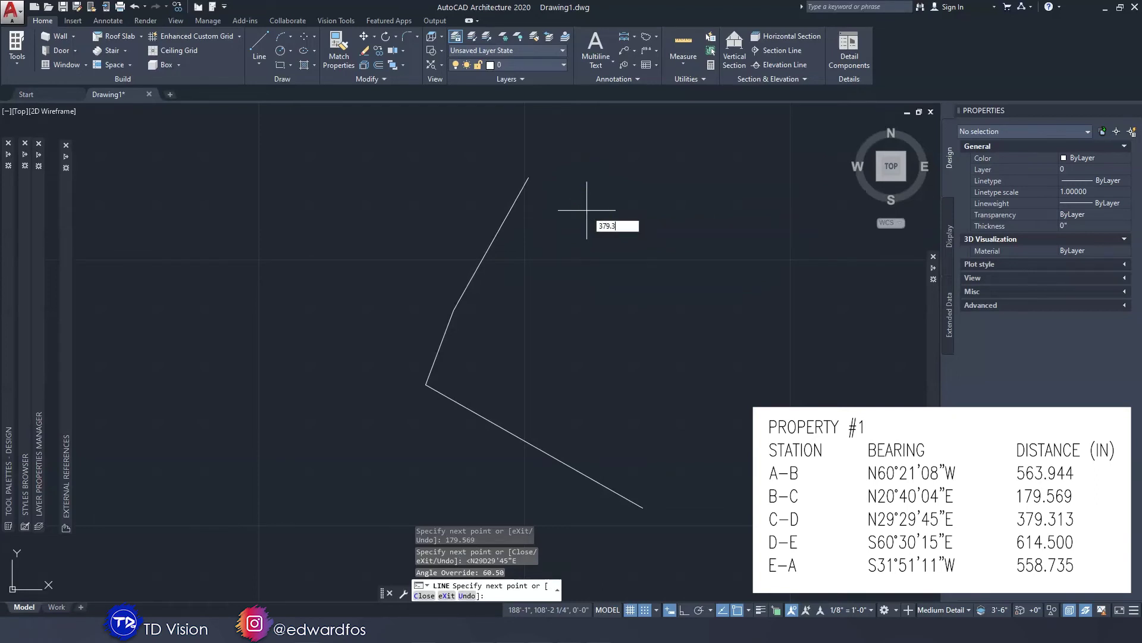
text(13)
key(Return)
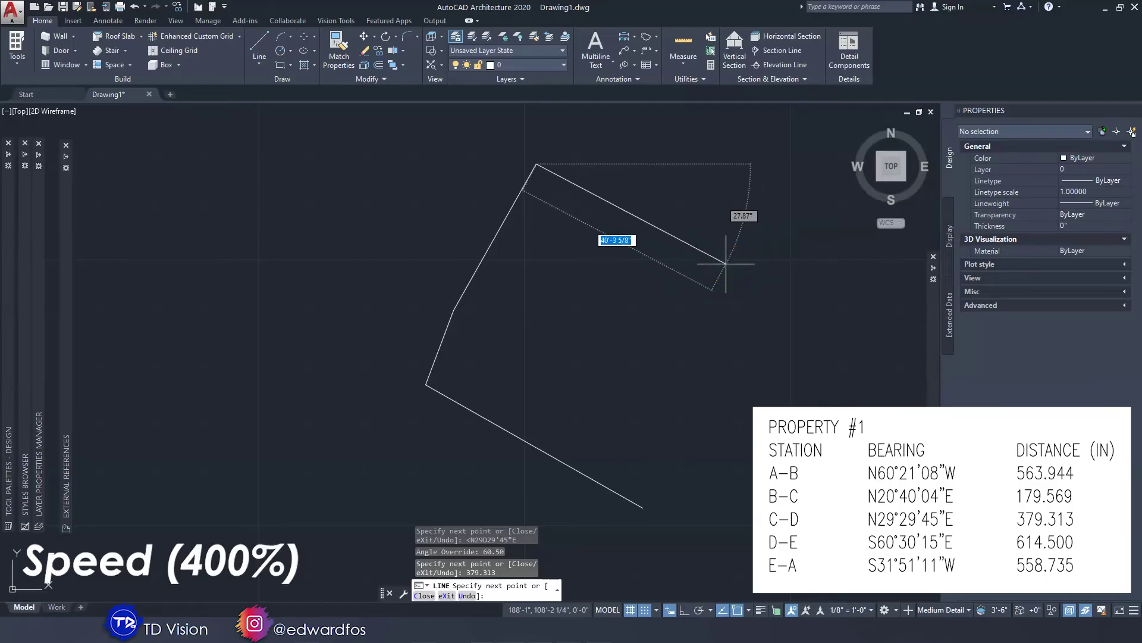
Step: Draw edge D–E at bearing S60°30'15"E, 614.500 long
text(<S60D30)
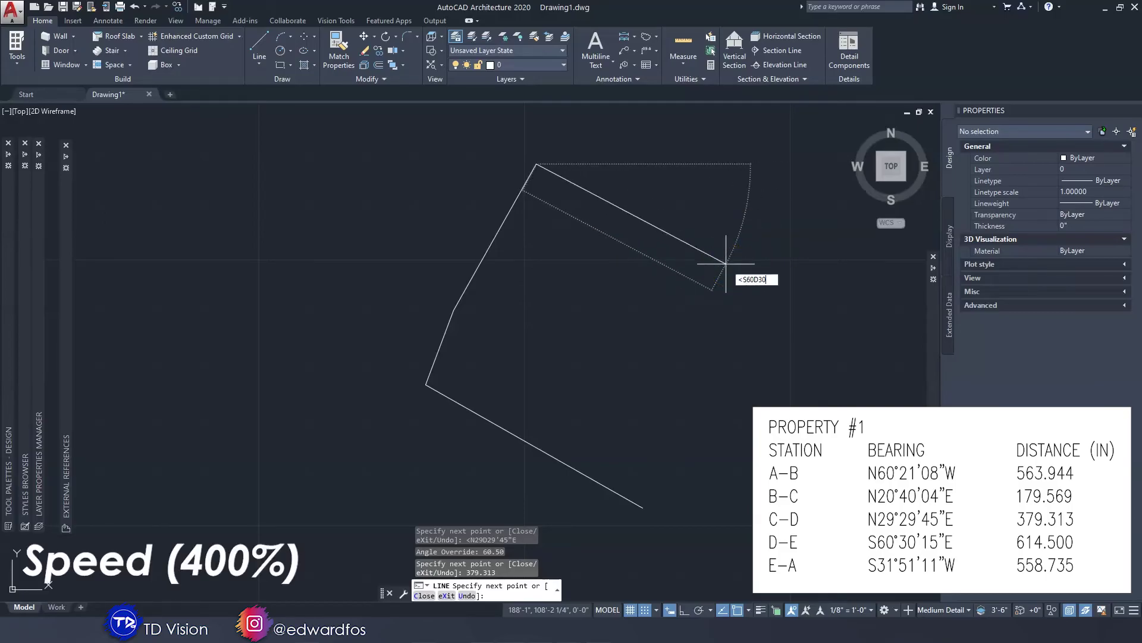
text('15"E)
key(Return)
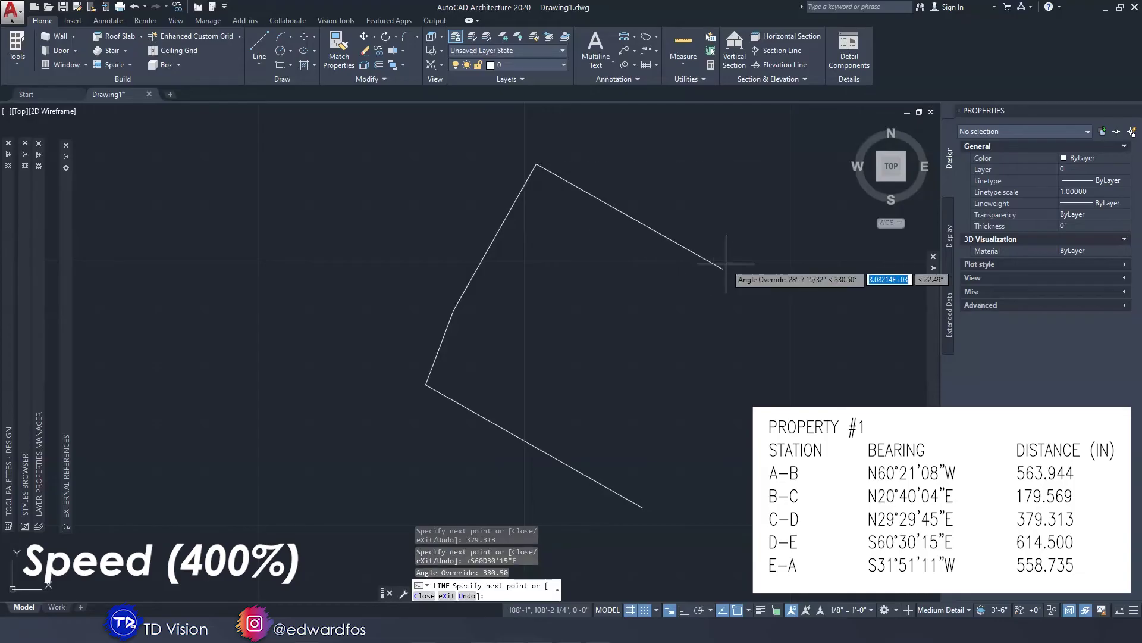
text(614.5)
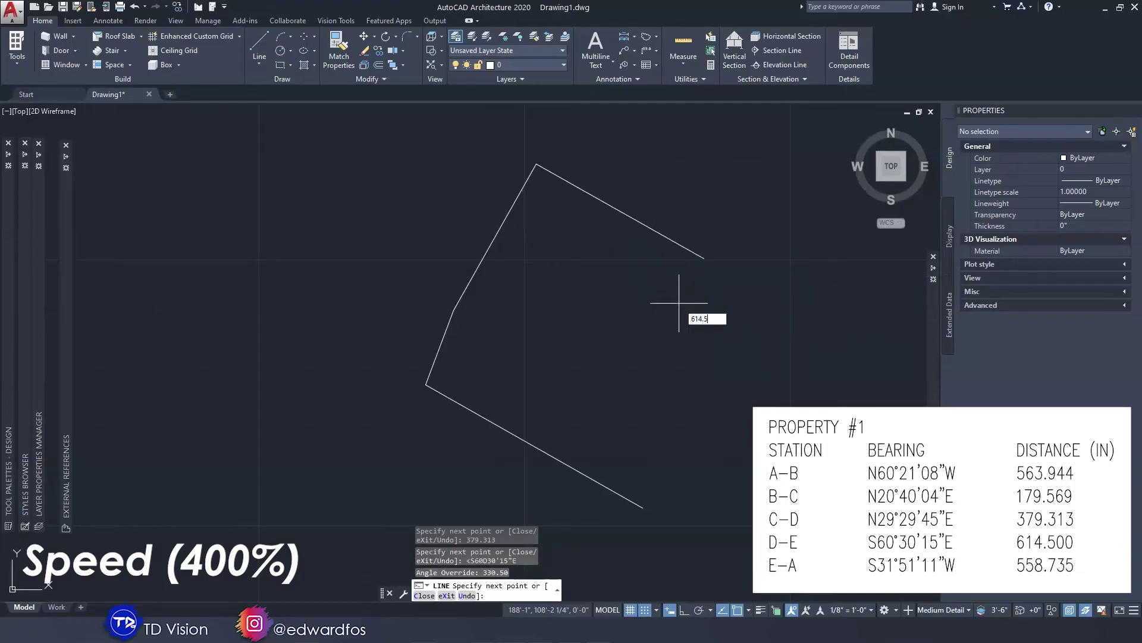
text(00)
key(Return)
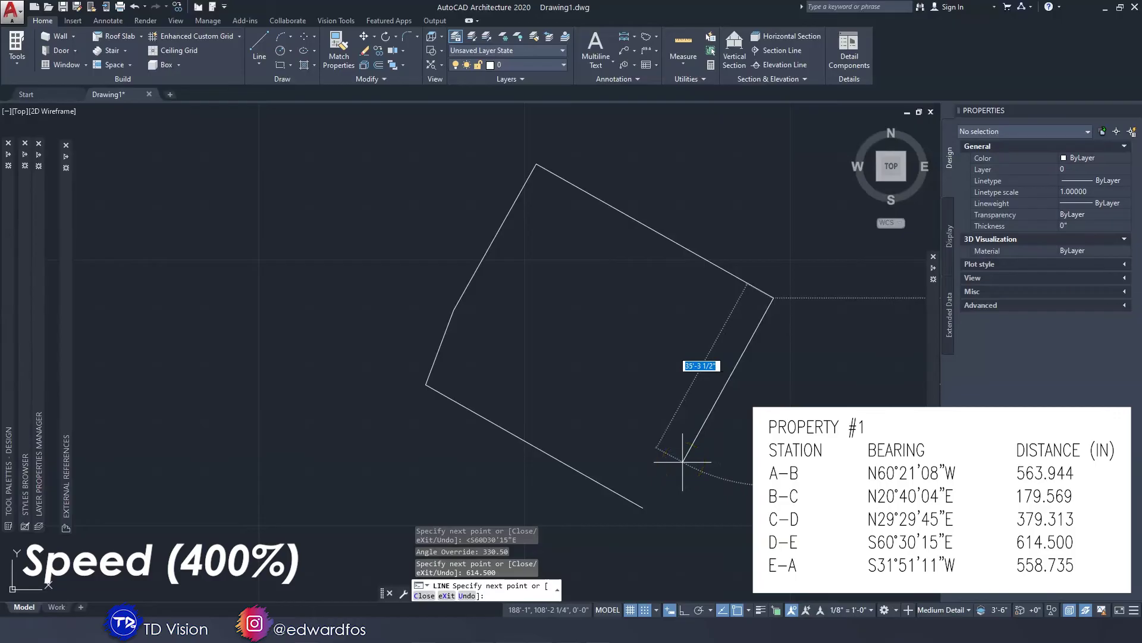
Step: Draw edge E–A at bearing S31°51'11"W, 558.735 long
key(F8)
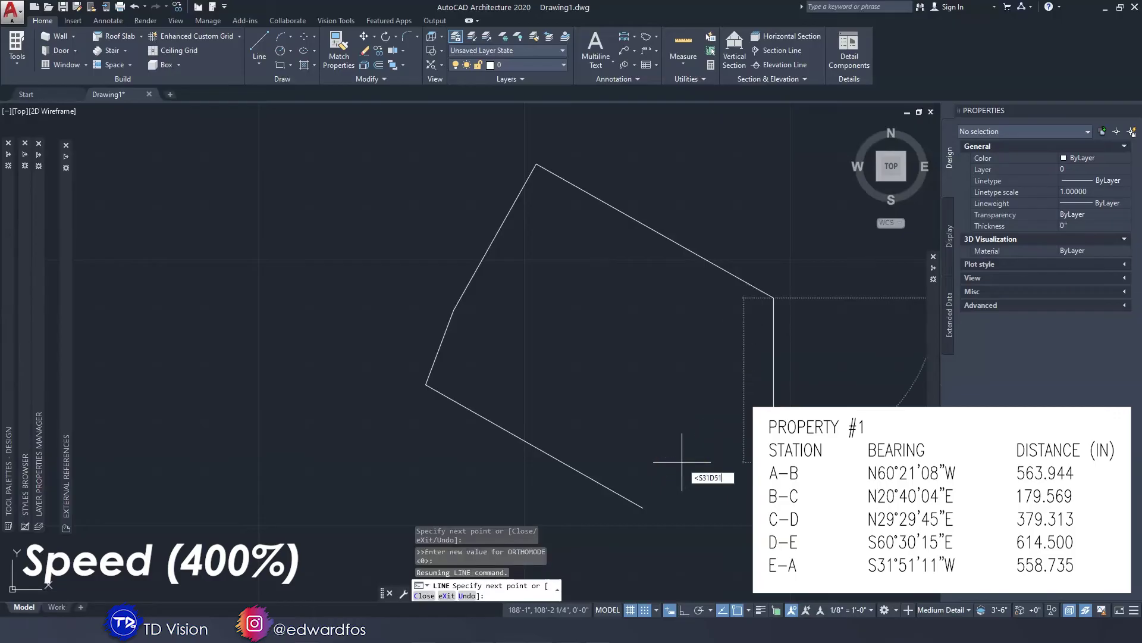
text(<S31D51'11"W)
key(Return)
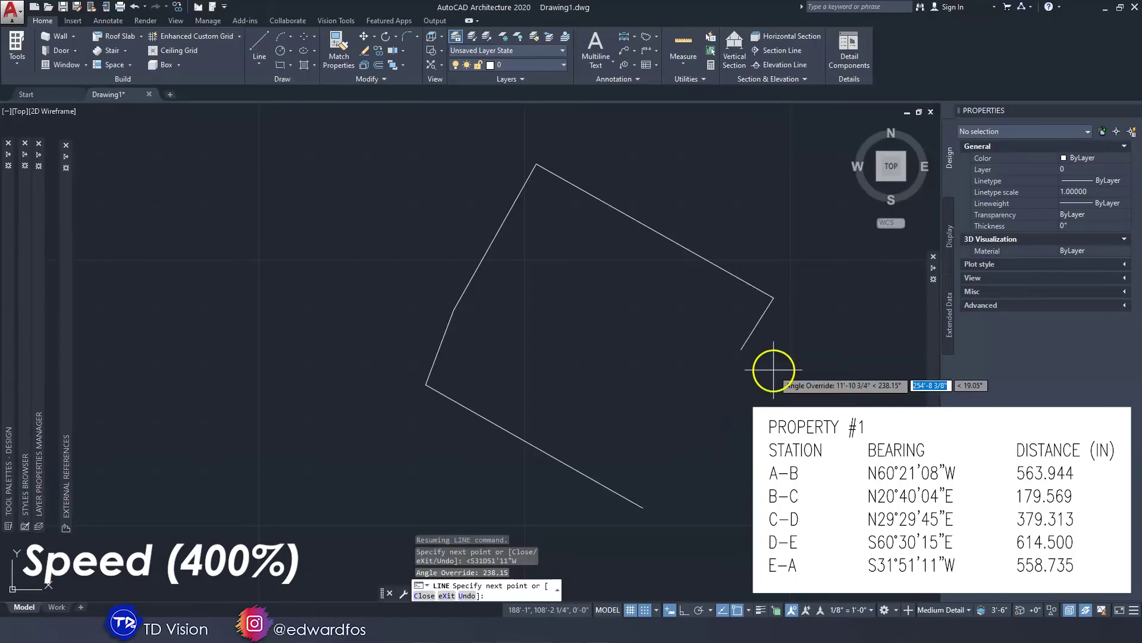
text(558)
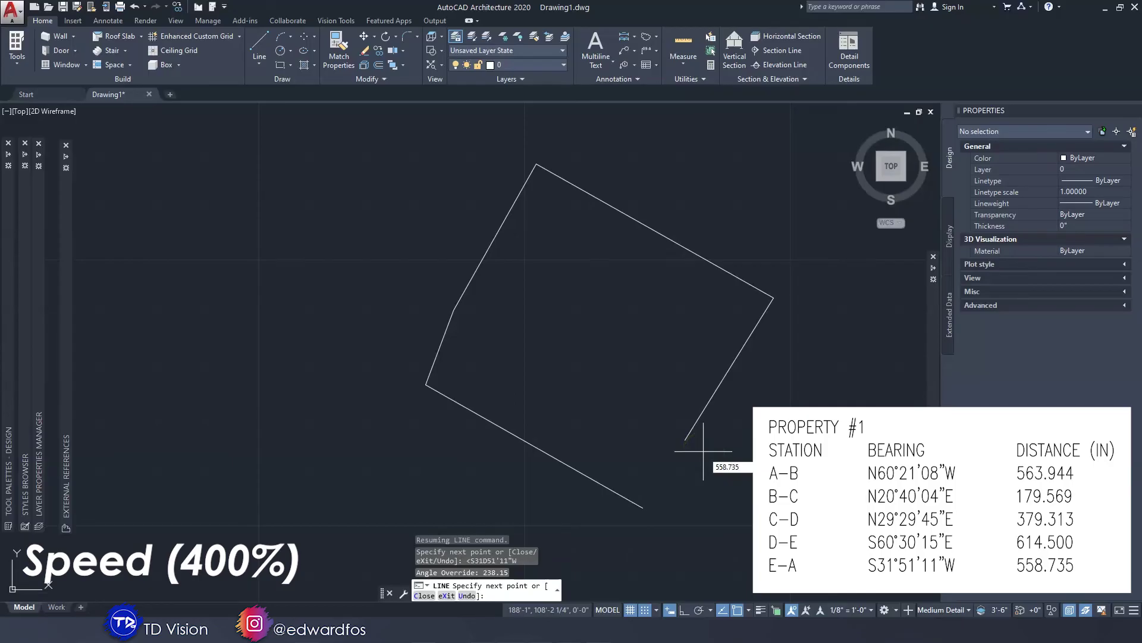
text(.735)
key(Return)
Step: End the line command and zoom in on the gap near starting corner A
scroll(684, 523, up, 3)
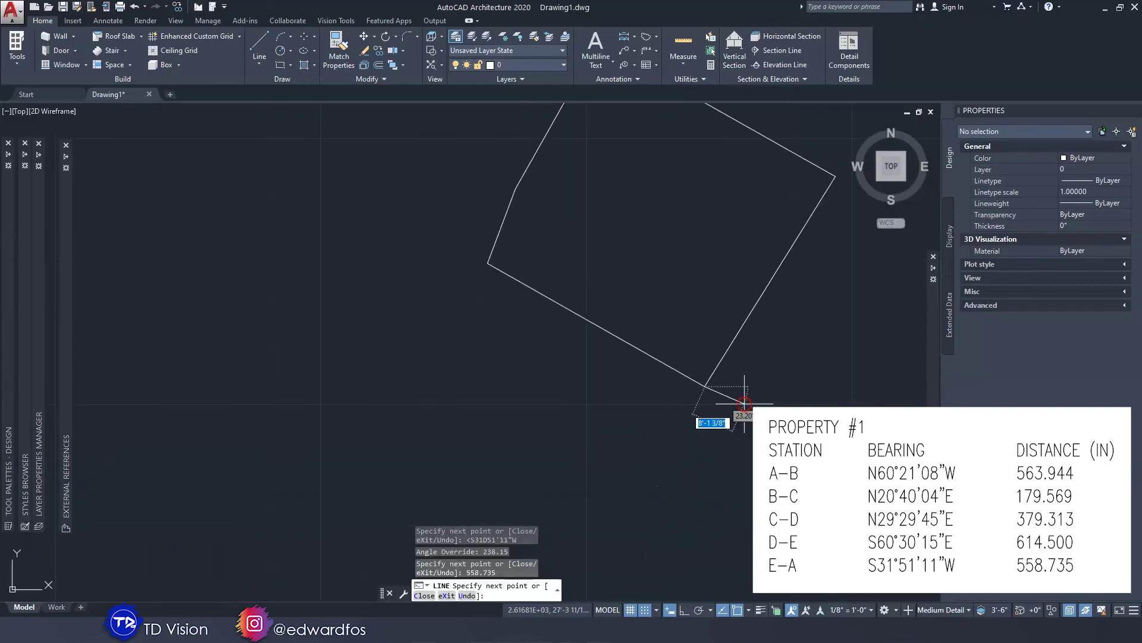
scroll(717, 402, up, 3)
scroll(714, 391, down, 6)
key(Escape)
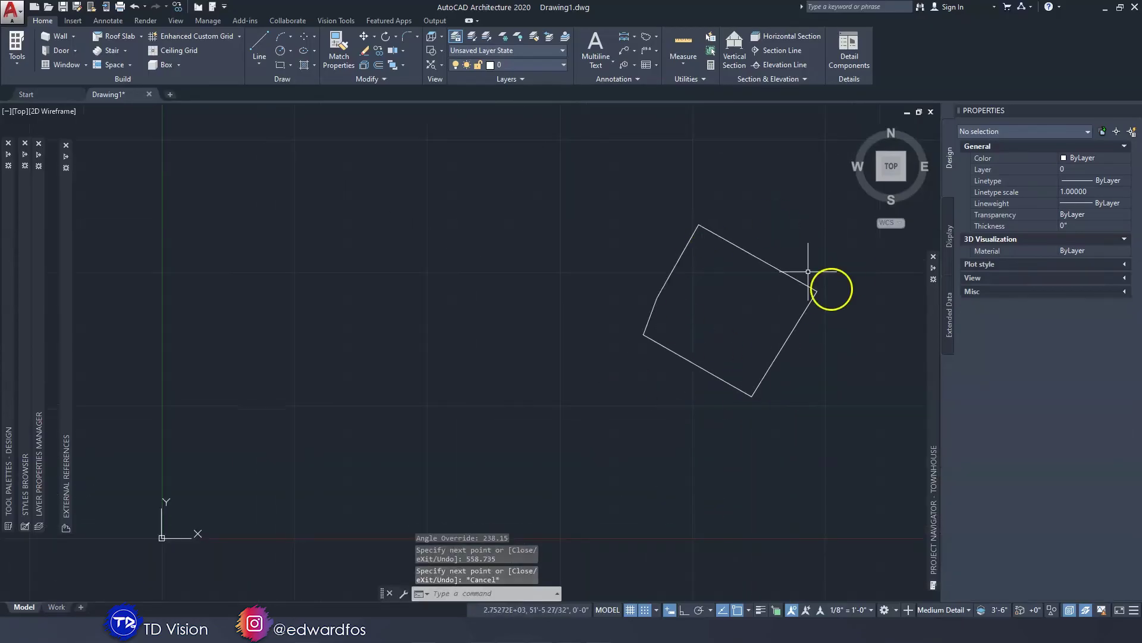
scroll(759, 390, up, 8)
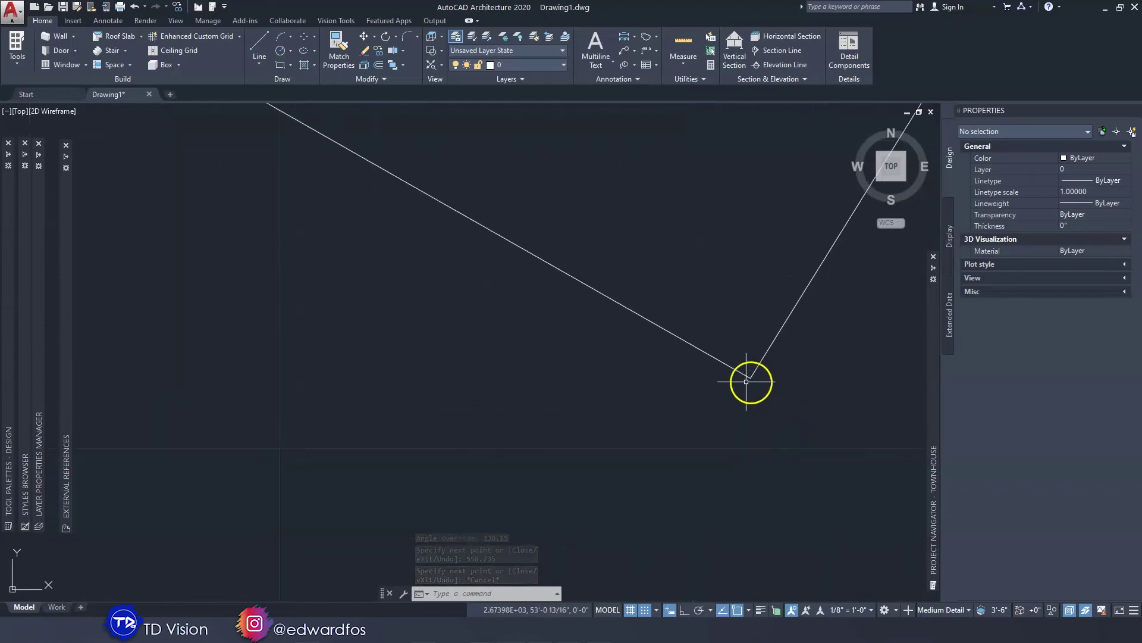
scroll(717, 405, up, 3)
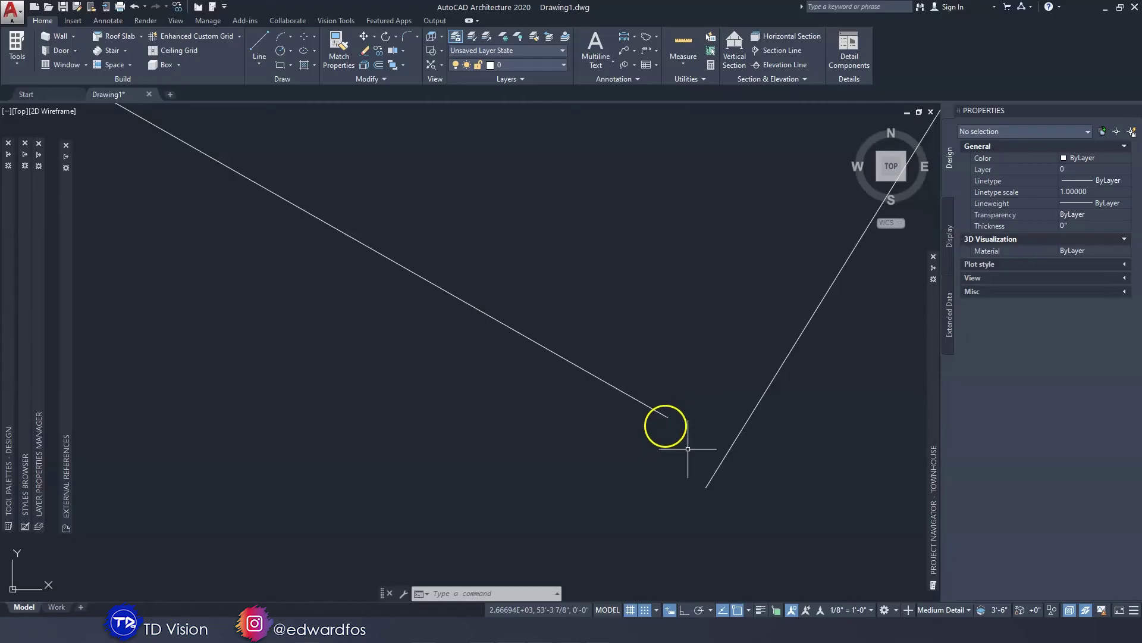
scroll(698, 457, down, 4)
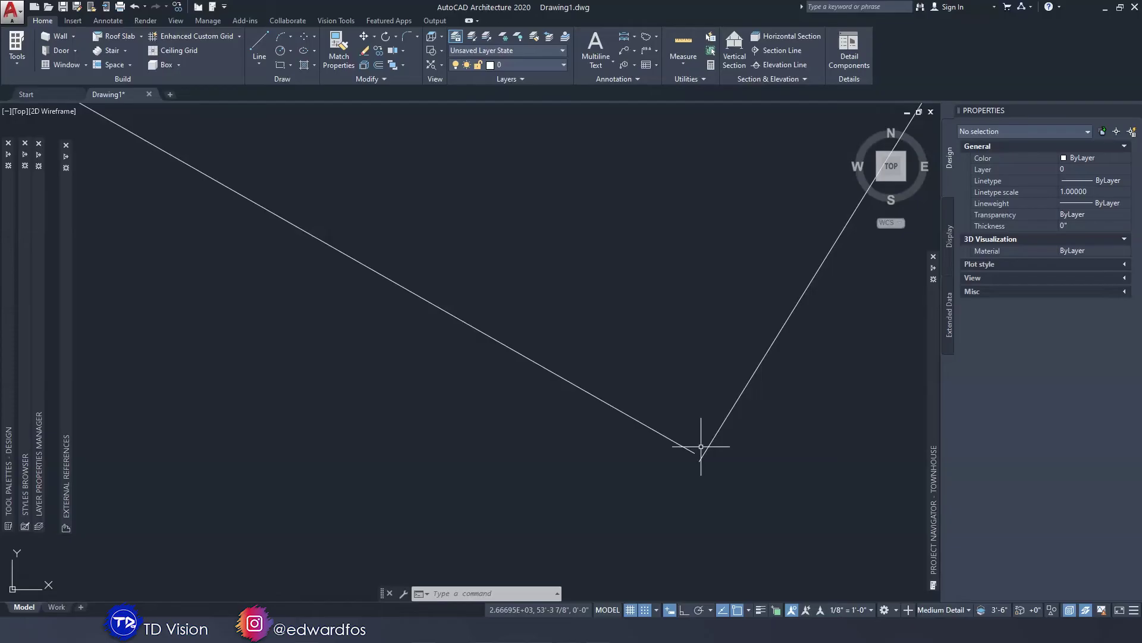
scroll(701, 446, up, 4)
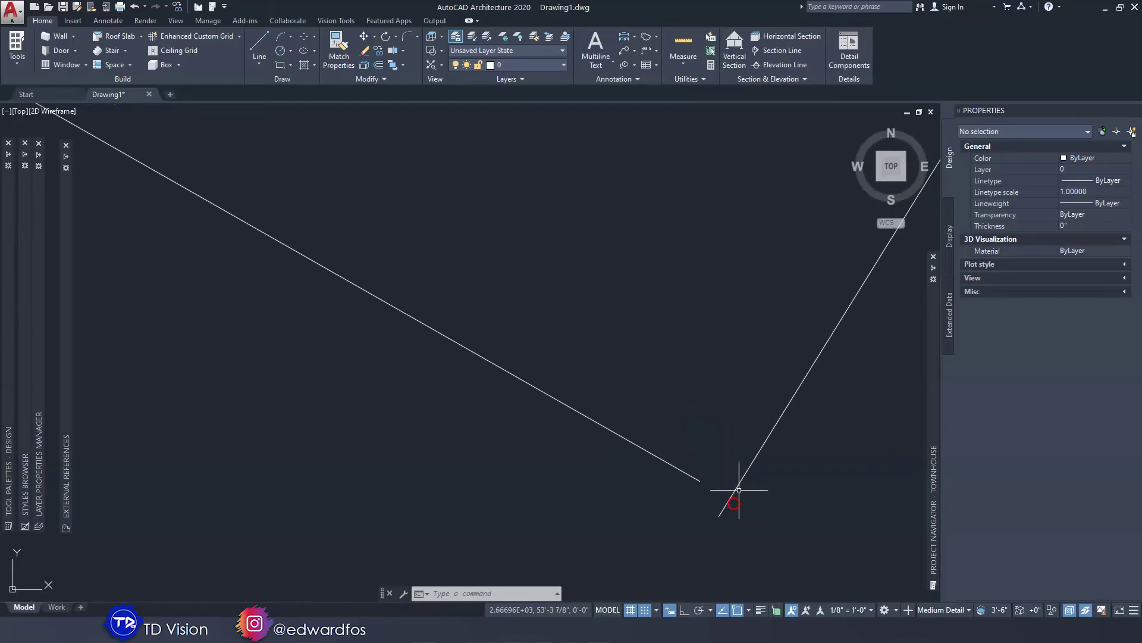
Step: Snap the loose end of edge E–A onto the start of edge A–B to close the outline
click(745, 469)
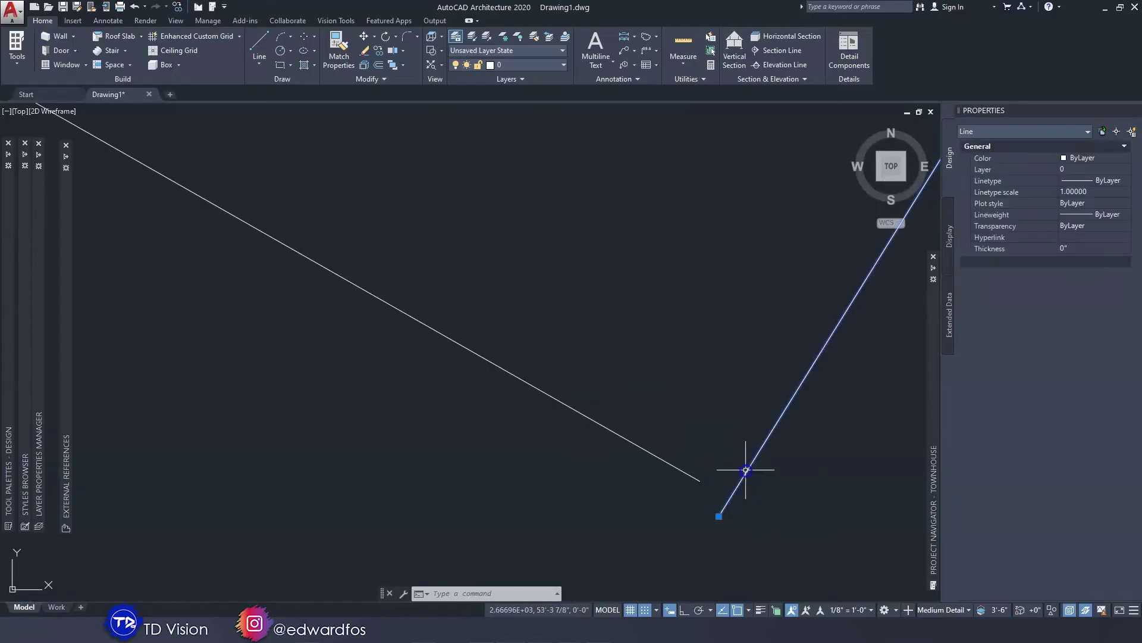
click(720, 516)
click(700, 481)
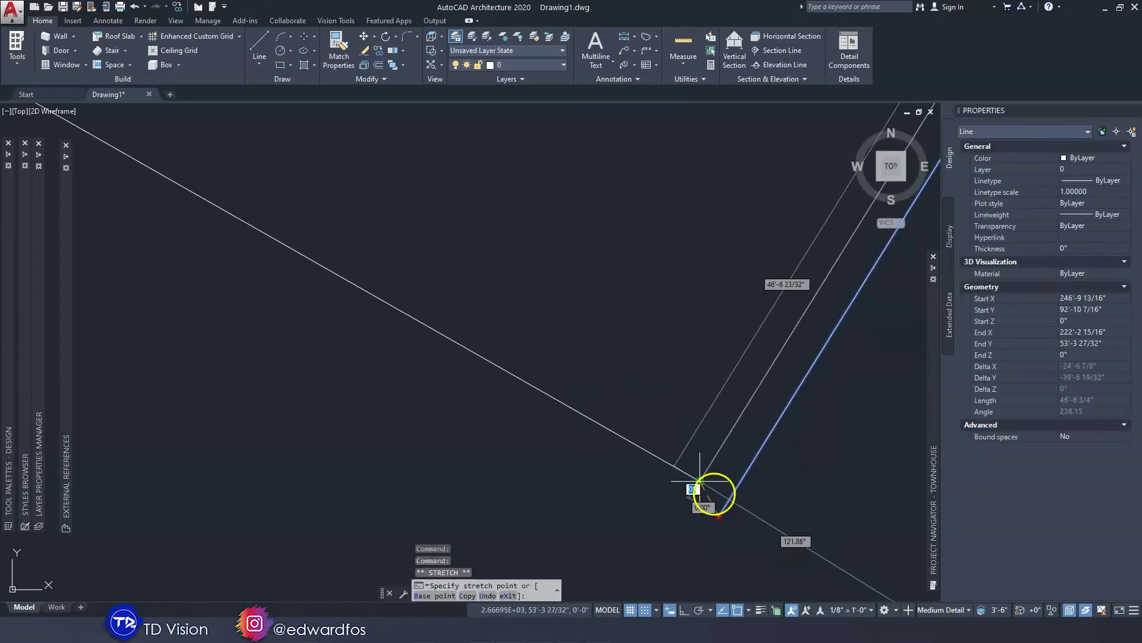
key(Escape)
key(Escape)
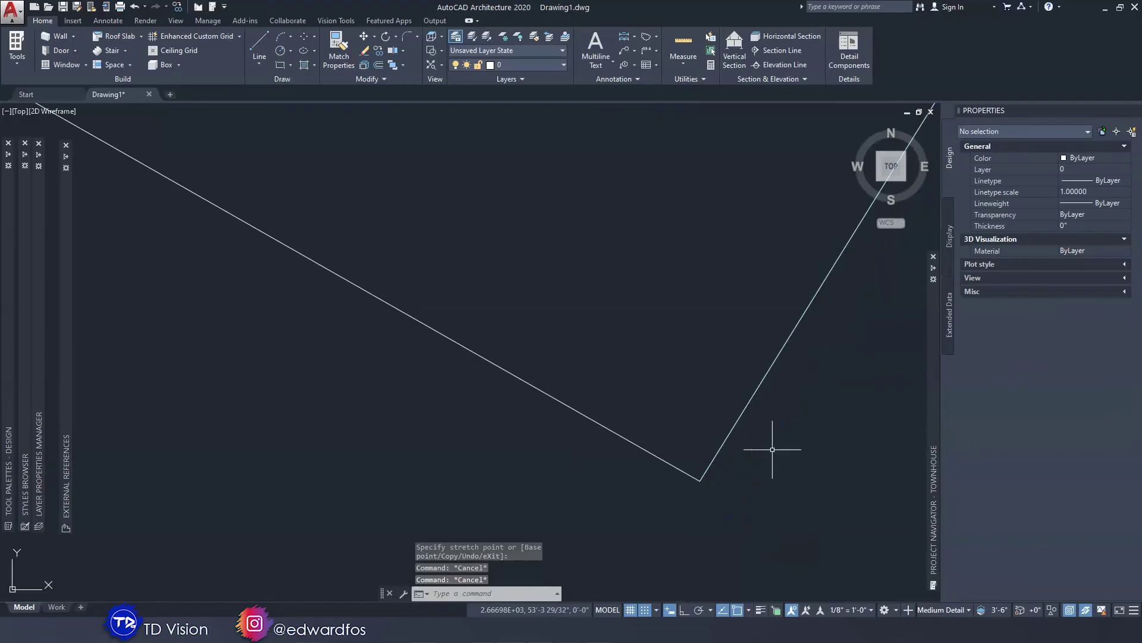
scroll(770, 447, down, 4)
mouse_move(757, 342)
middle_down()
mouse_move(642, 416)
mouse_move(656, 381)
middle_up()
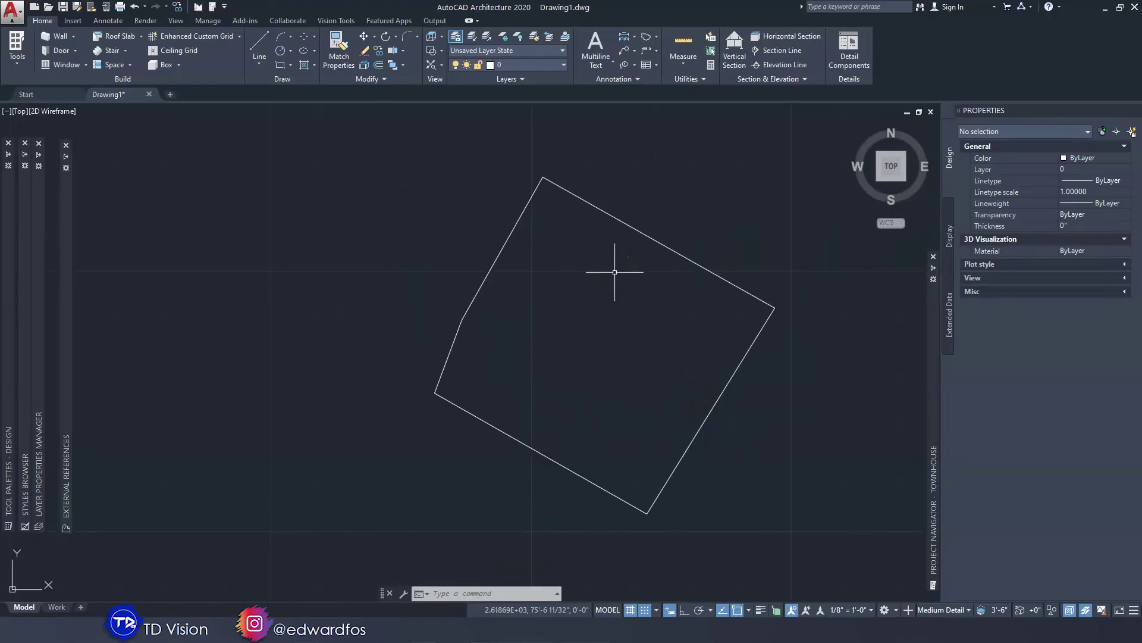
Step: JOIN the five boundary lines into one polyline and check the selection
text(j)
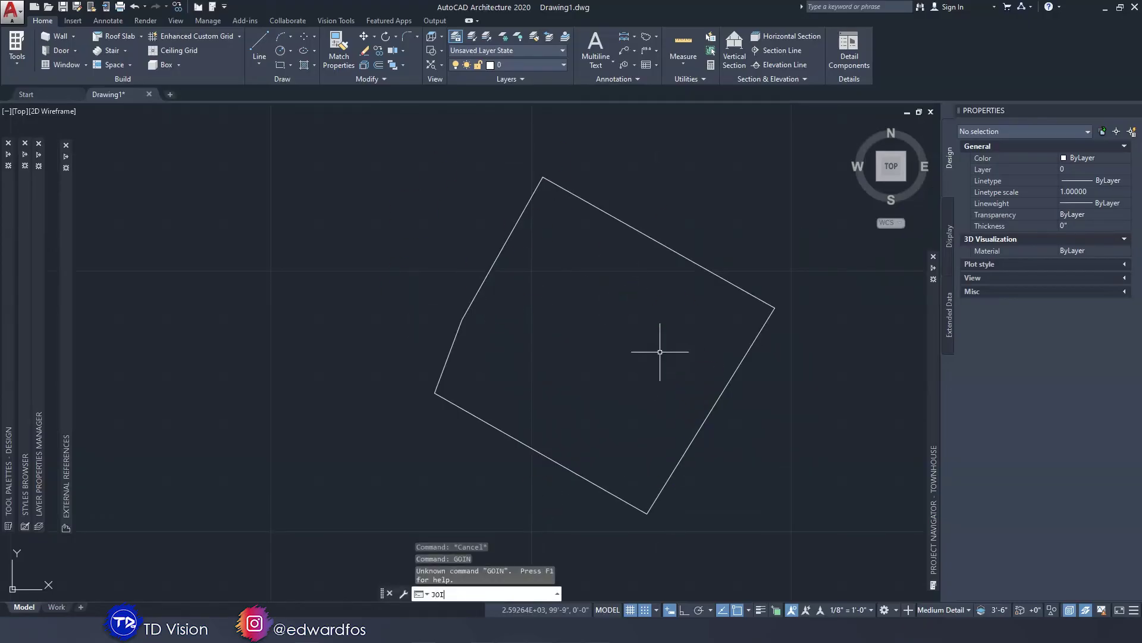
key(Return)
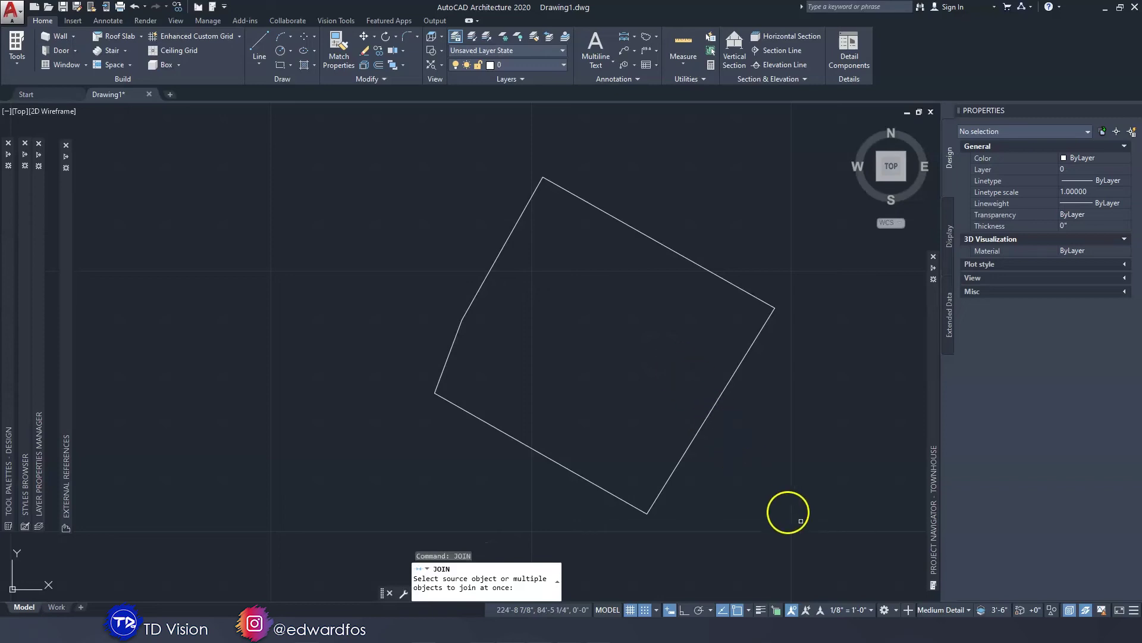
click(821, 534)
click(401, 195)
key(Return)
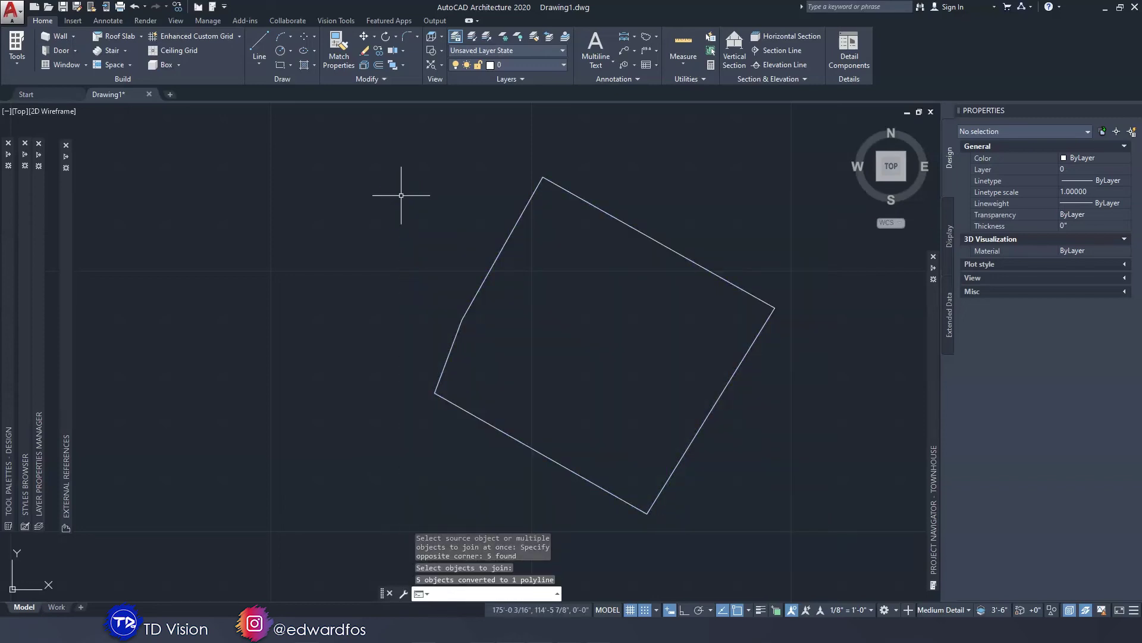
click(502, 248)
mouse_move(503, 248)
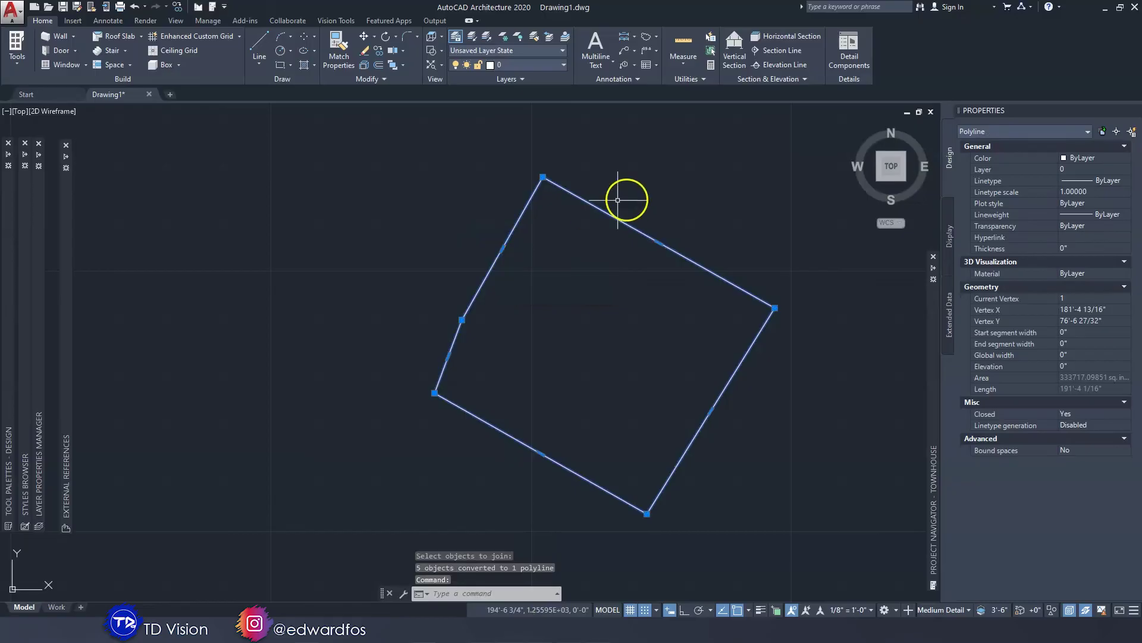
key(Escape)
middle_drag(582, 272, 498, 273)
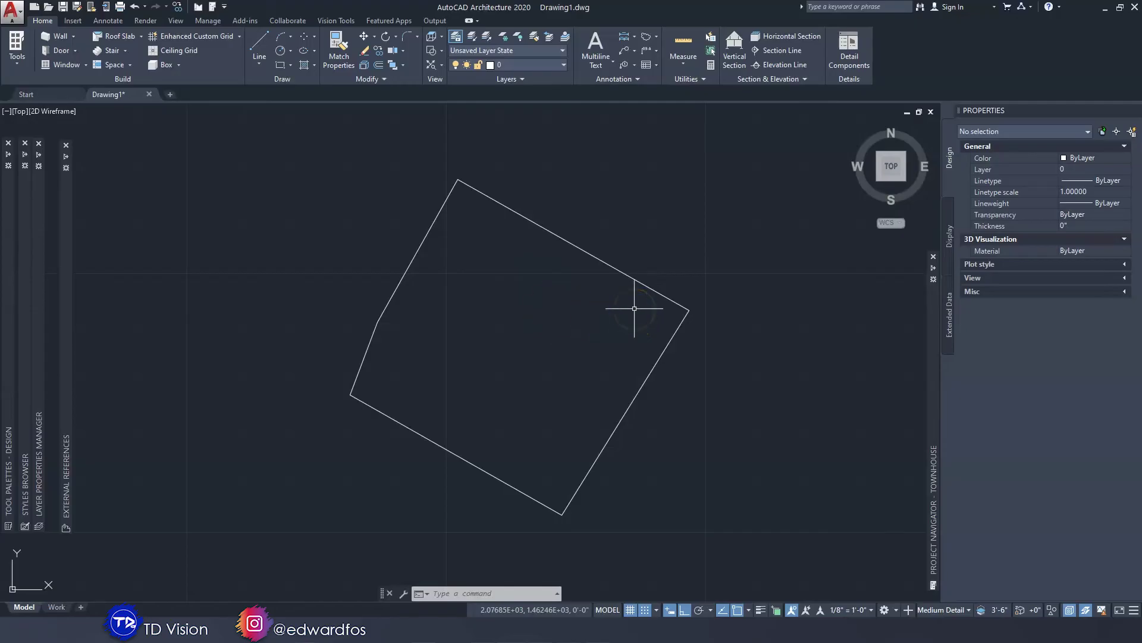
click(587, 367)
click(560, 461)
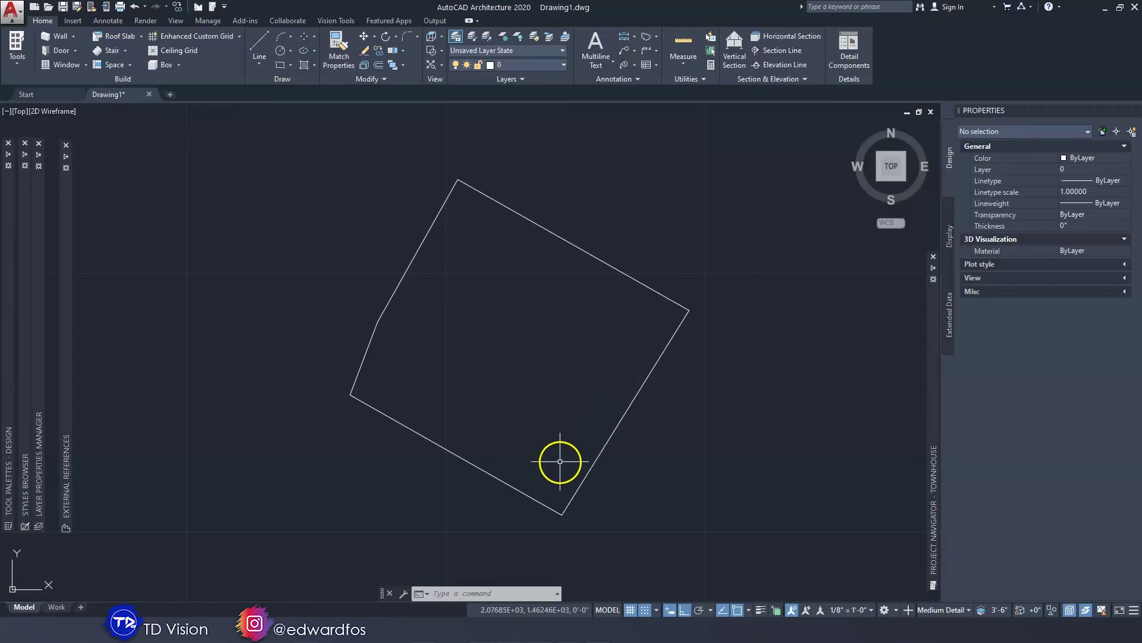
click(543, 466)
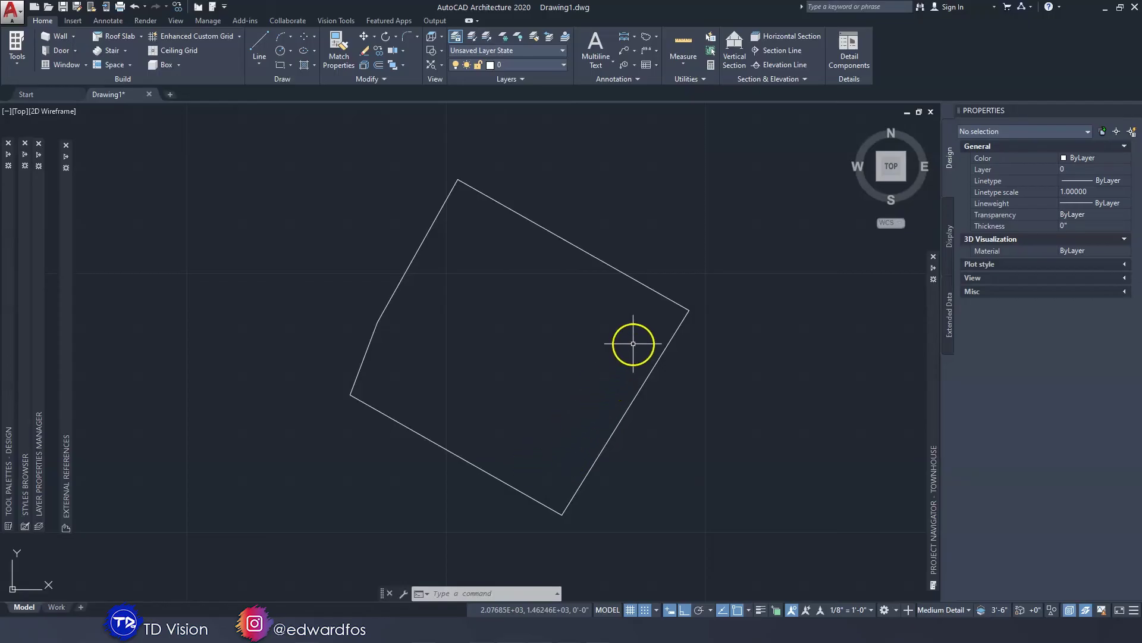
click(566, 290)
middle_drag(582, 434, 564, 427)
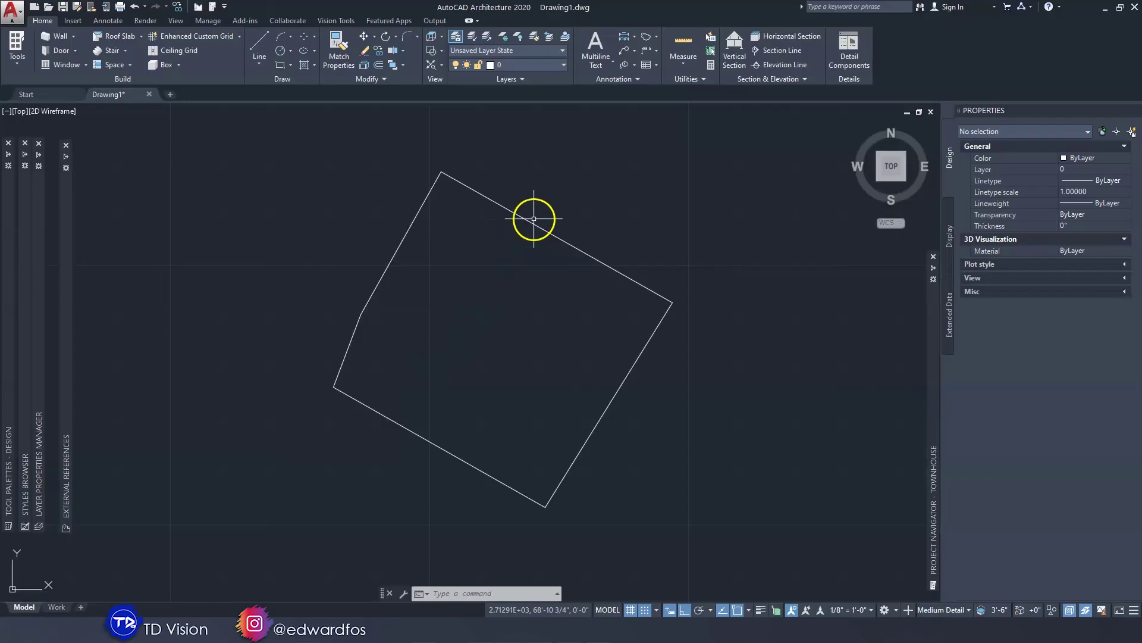
mouse_move(16, 201)
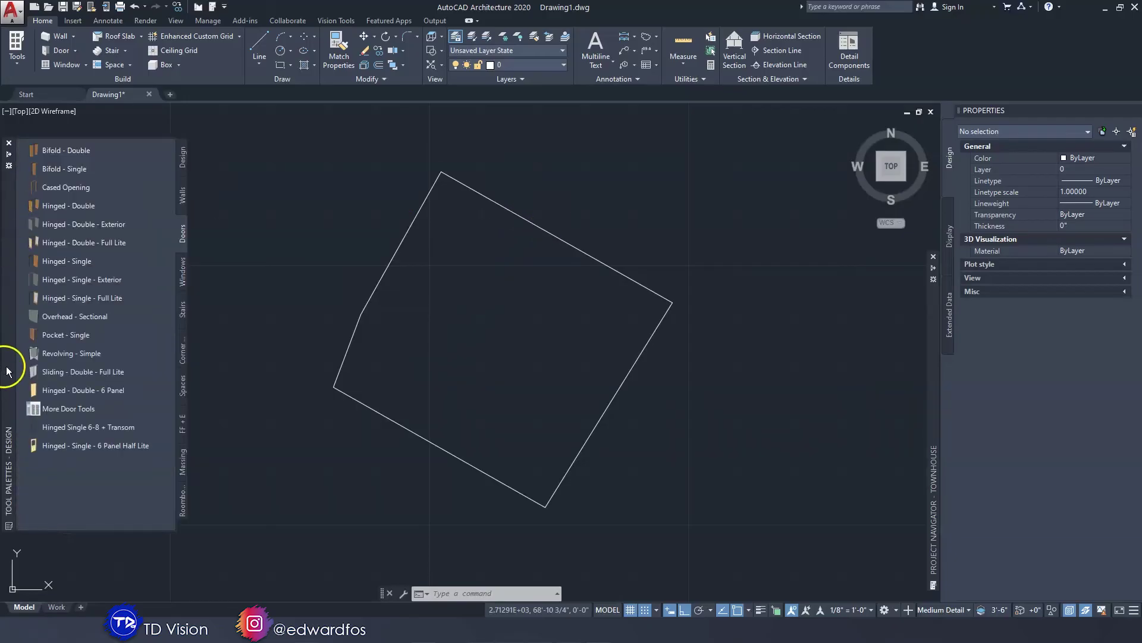
Step: Place a north arrow from the Document palette set right of the lot, pointing straight up
click(9, 165)
click(55, 386)
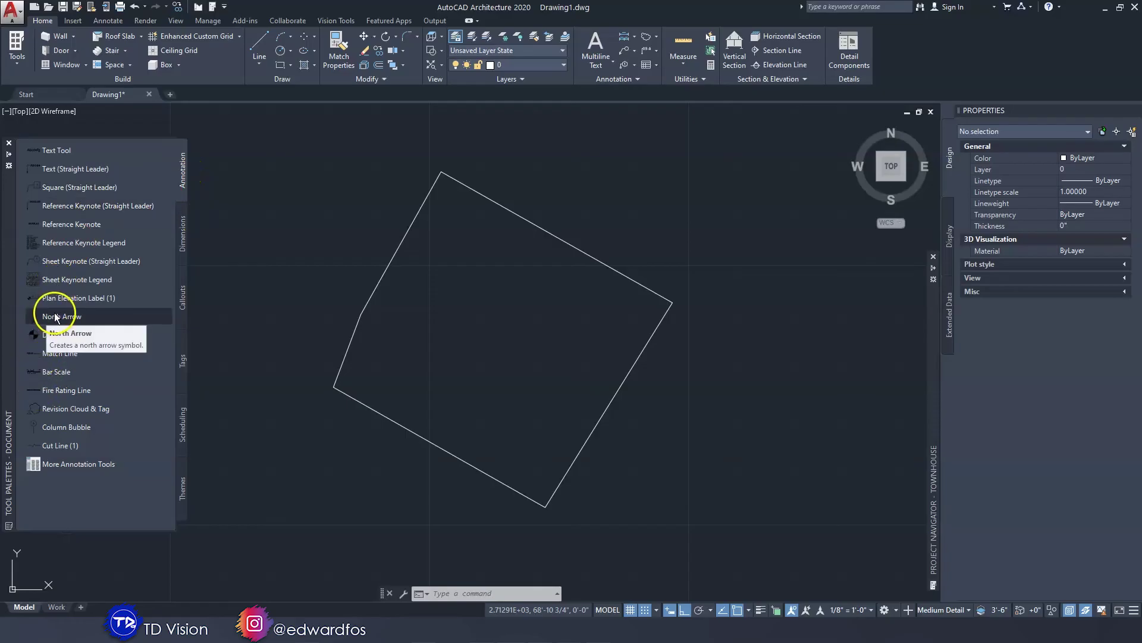
click(33, 318)
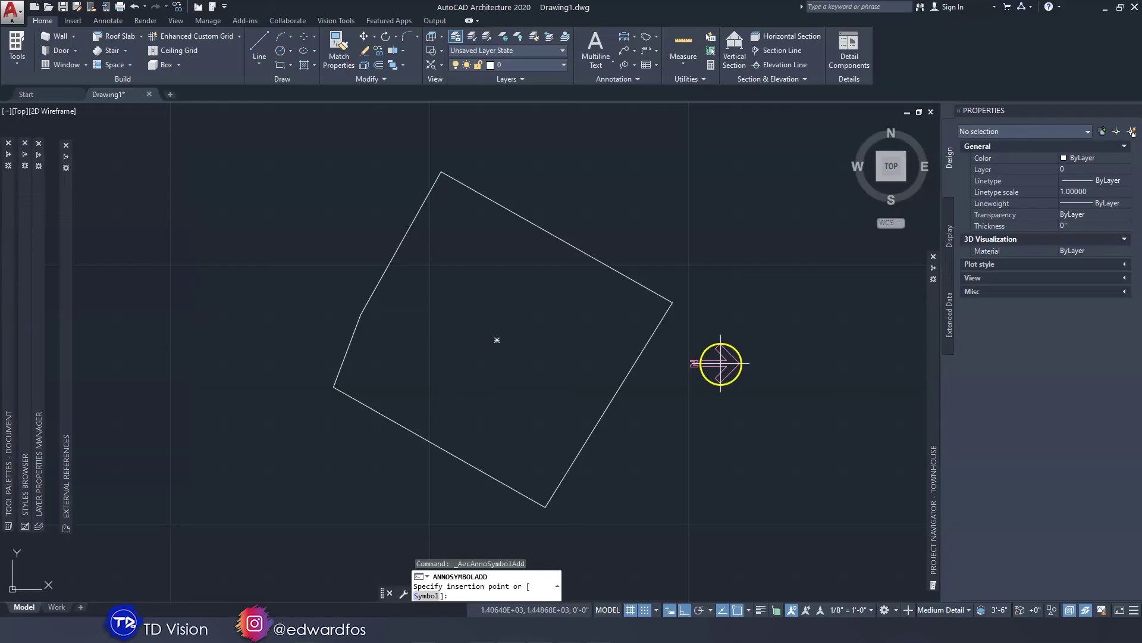
middle_drag(722, 360, 687, 344)
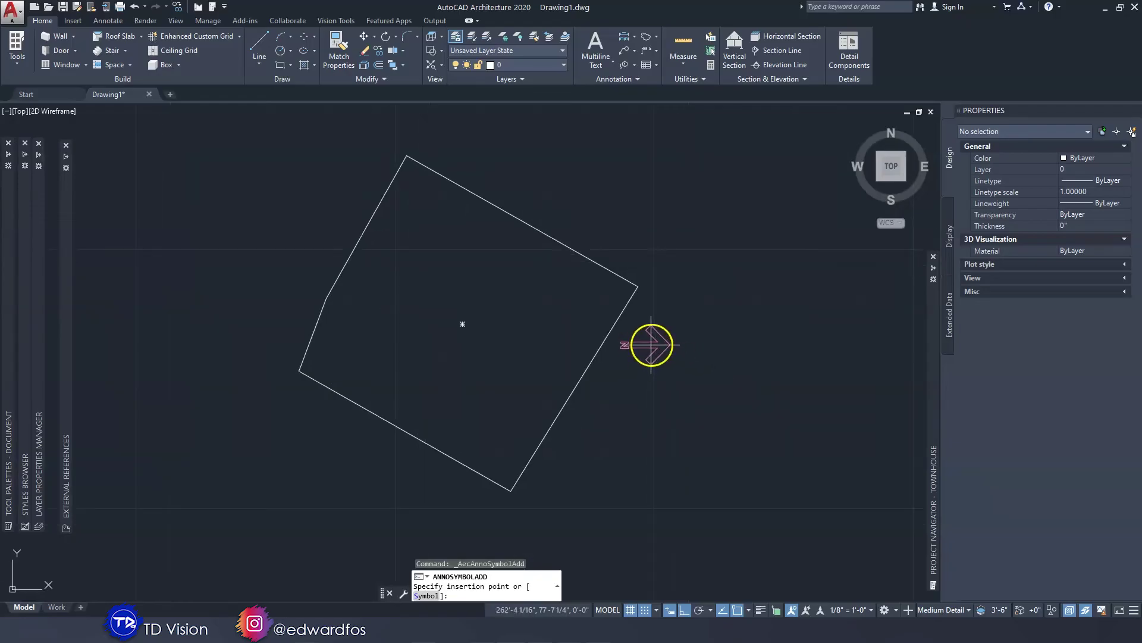
click(649, 349)
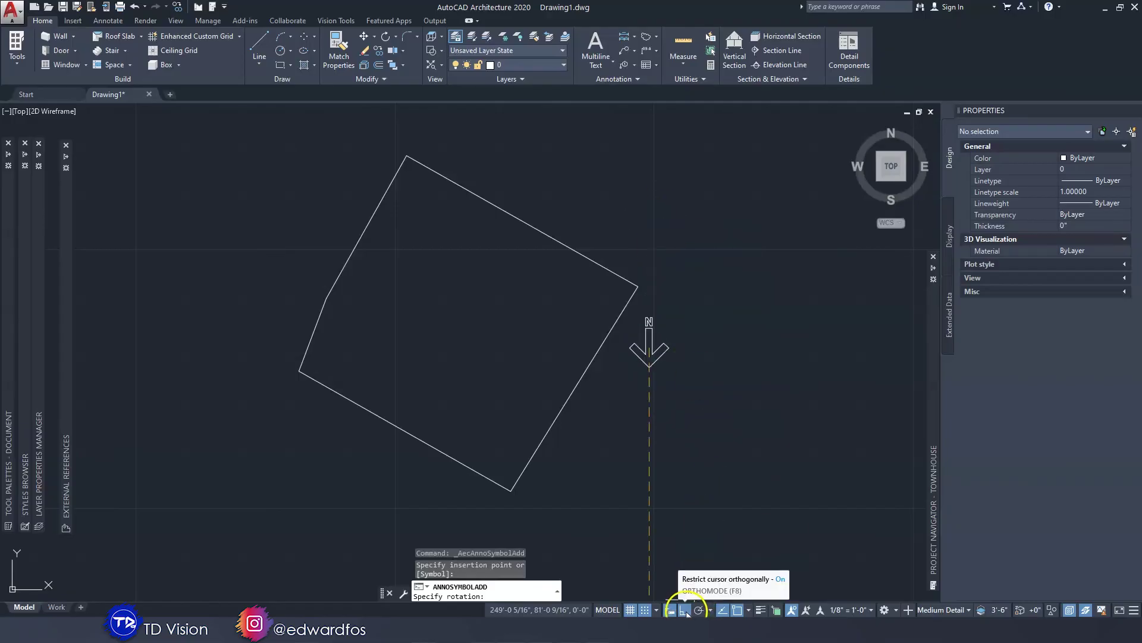
click(639, 235)
scroll(657, 350, down, 3)
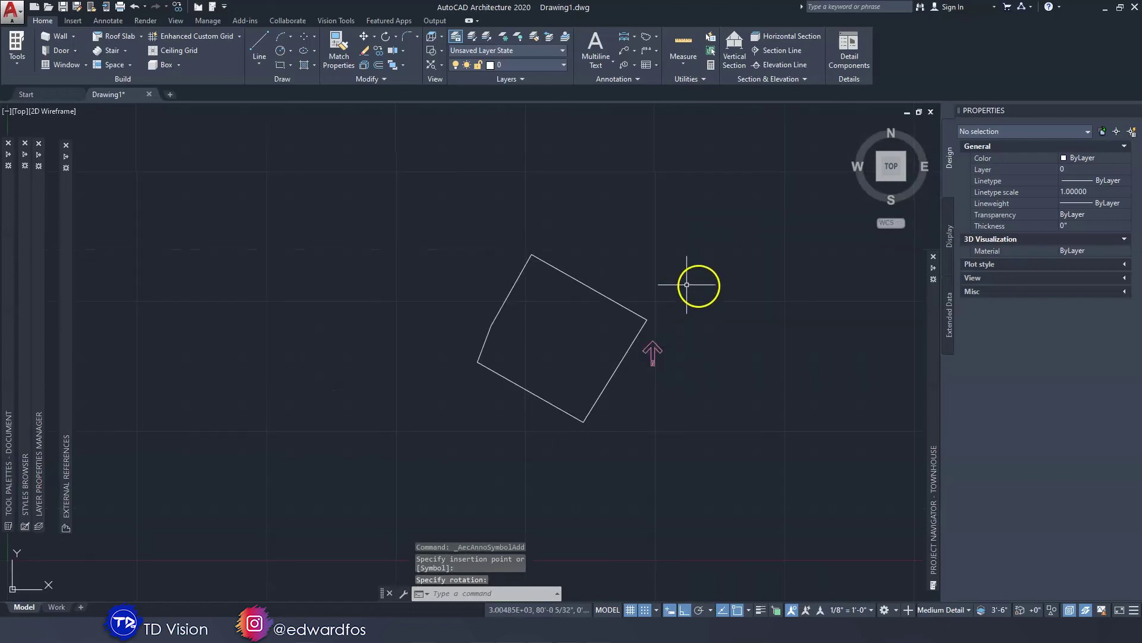
scroll(571, 357, up, 3)
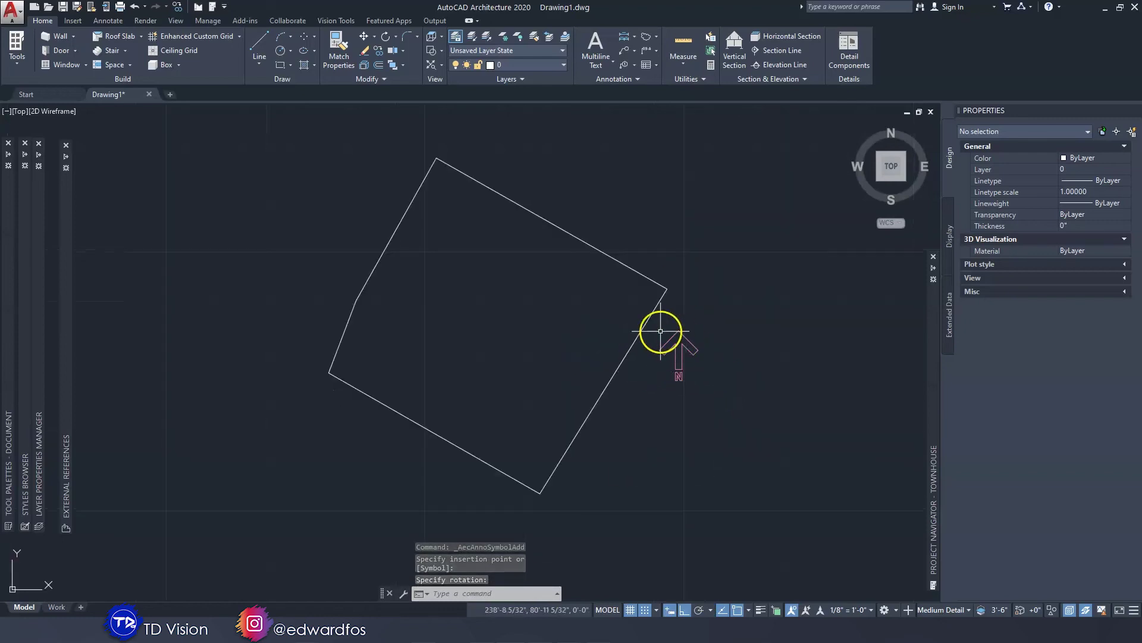
mouse_move(644, 327)
middle_down()
mouse_move(661, 362)
mouse_move(671, 339)
middle_up()
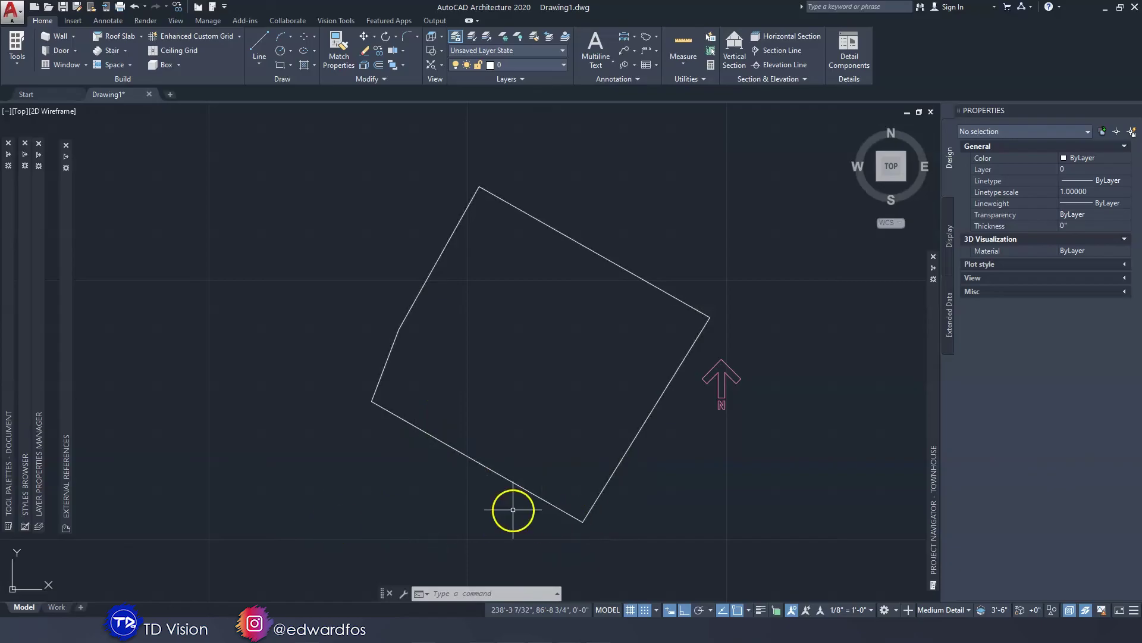
Step: Click around the north arrow area, then window-select the lot boundary polyline
middle_drag(513, 510, 535, 483)
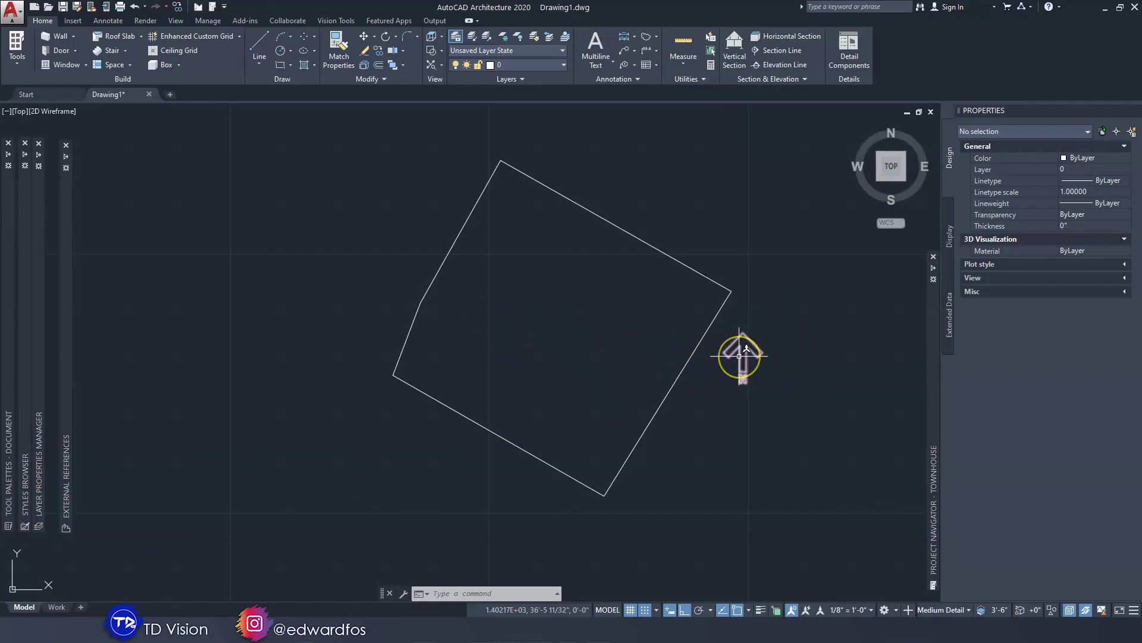
mouse_move(739, 356)
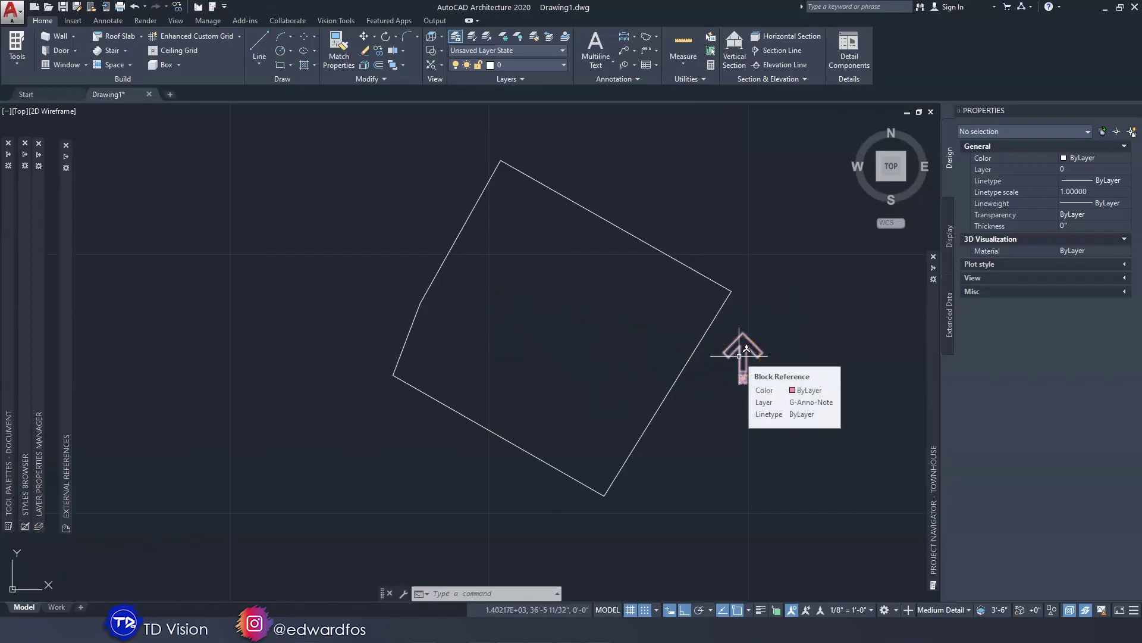
click(747, 345)
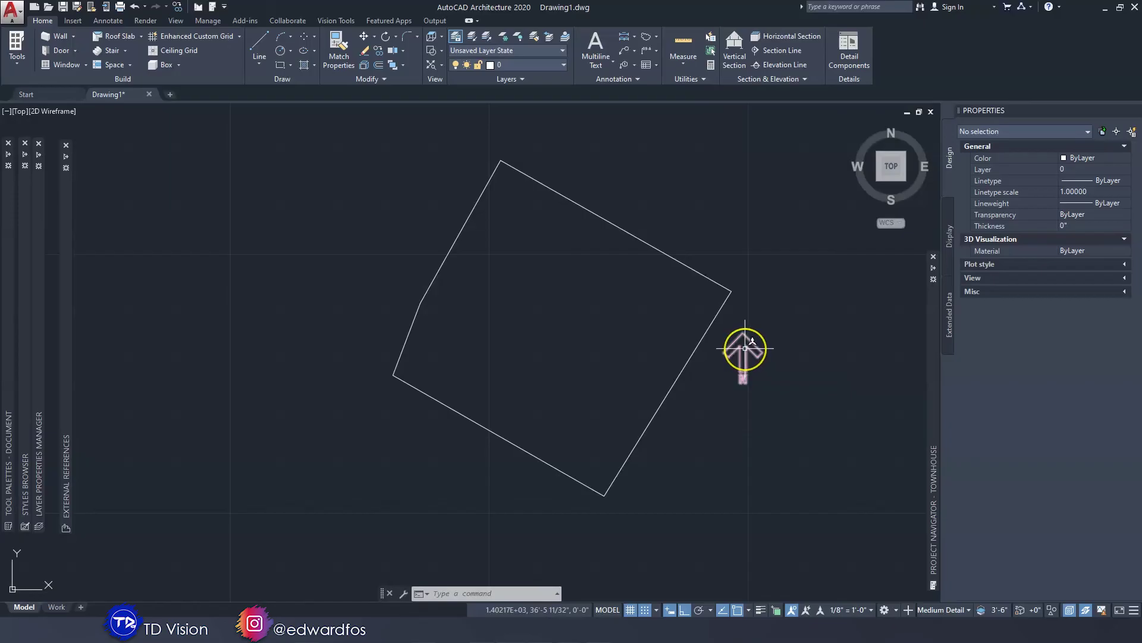
click(745, 349)
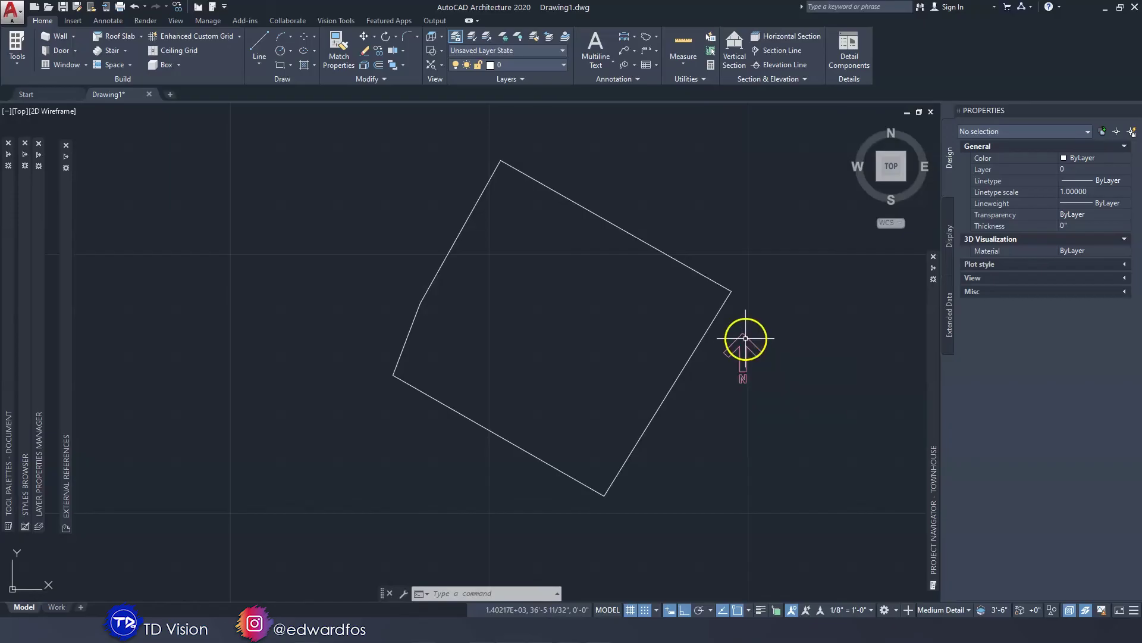
click(746, 336)
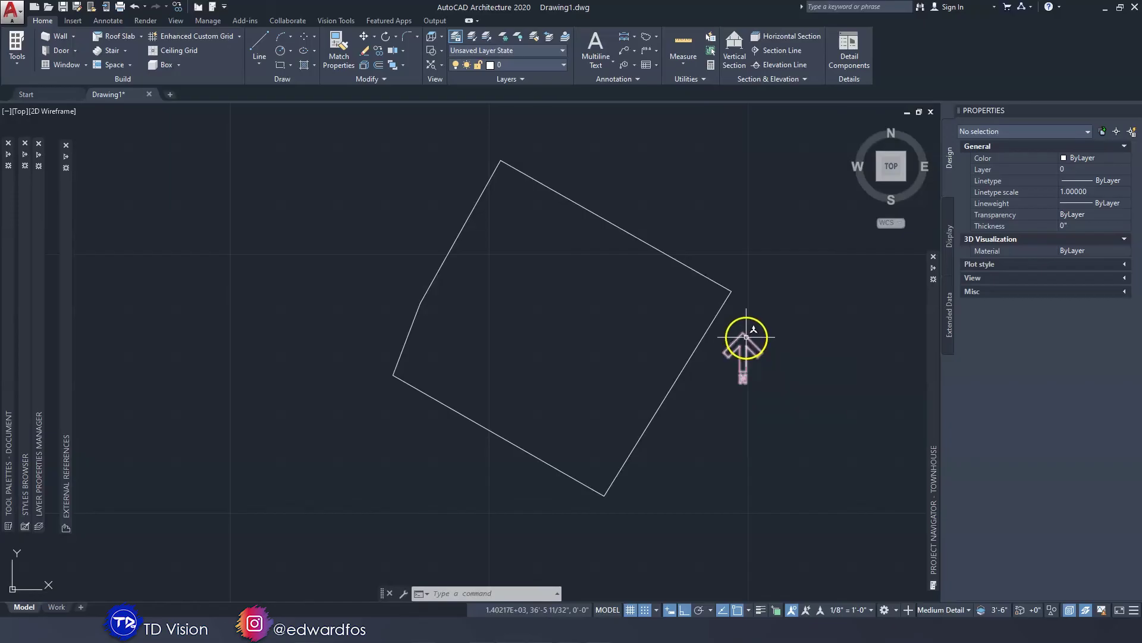
click(707, 334)
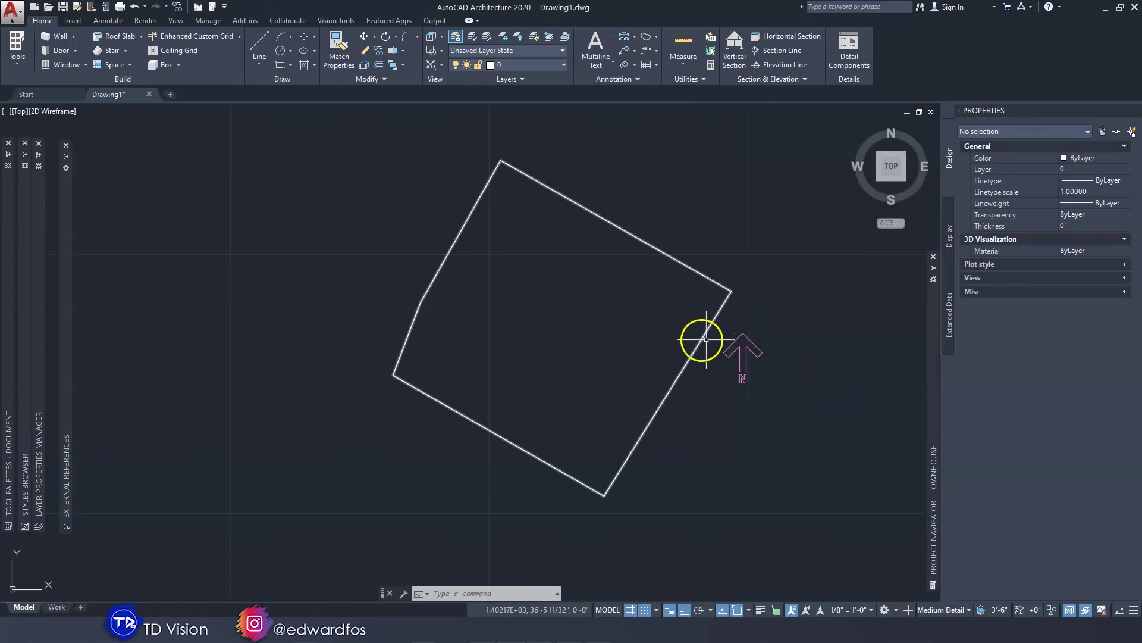
middle_drag(686, 432, 740, 433)
click(693, 392)
click(712, 343)
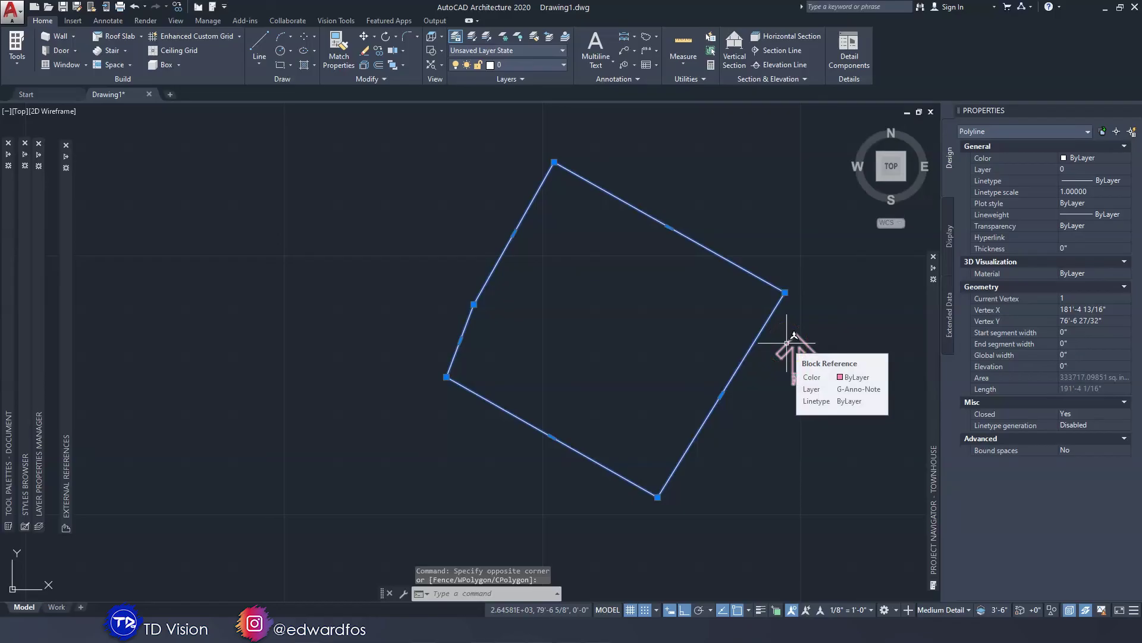
Step: Select the lot boundary and north arrow and rotate them about the lot's bottom corner
click(834, 418)
click(627, 273)
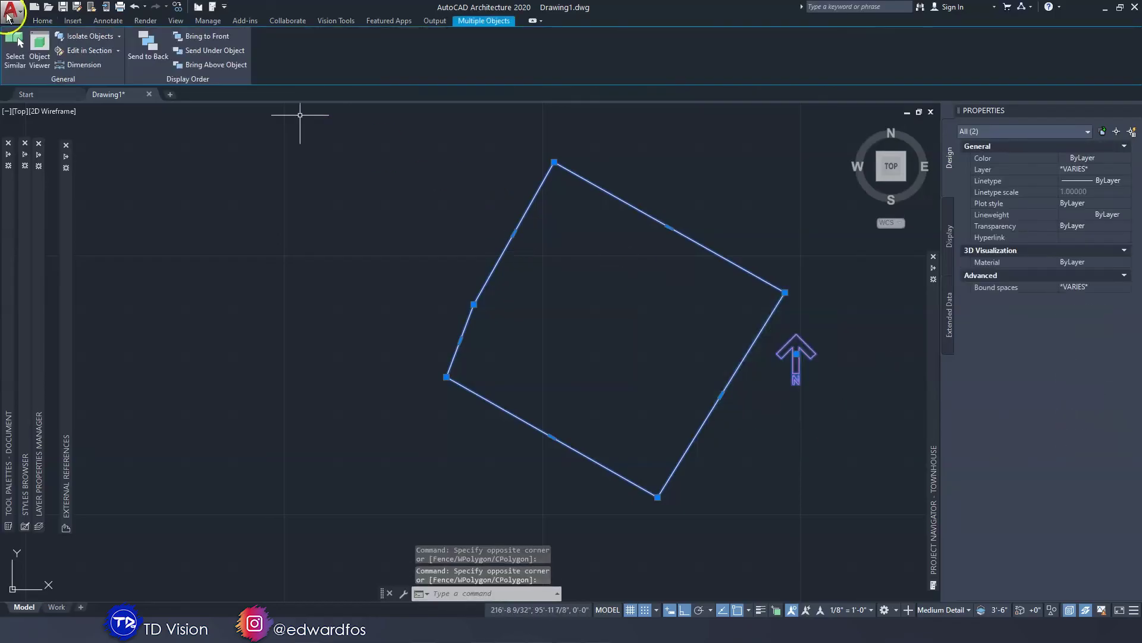
click(43, 22)
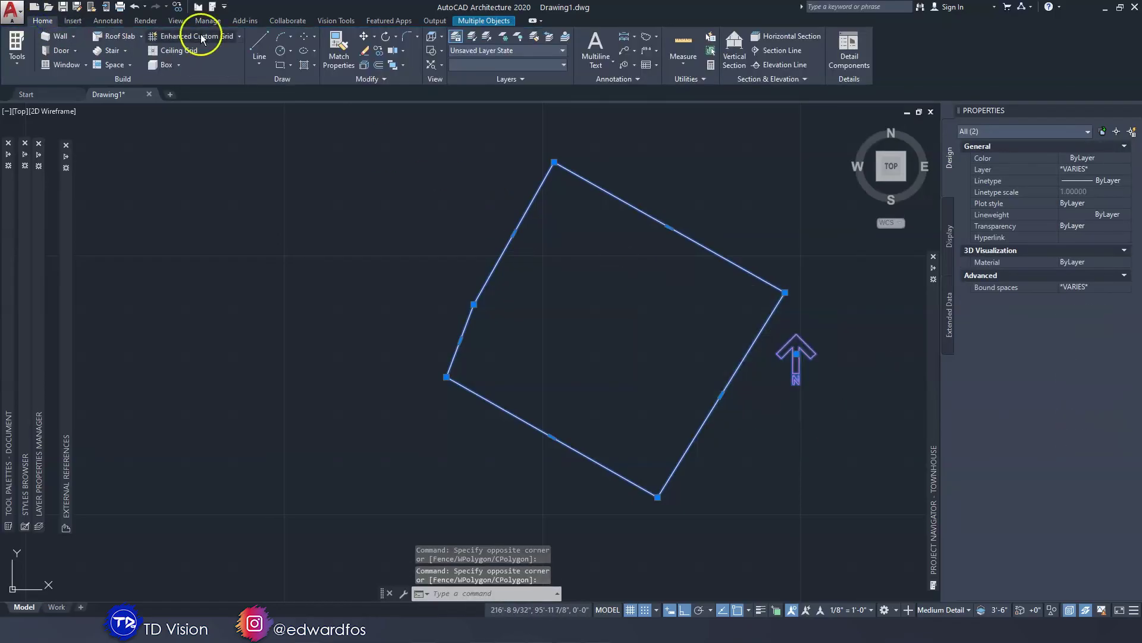
click(384, 40)
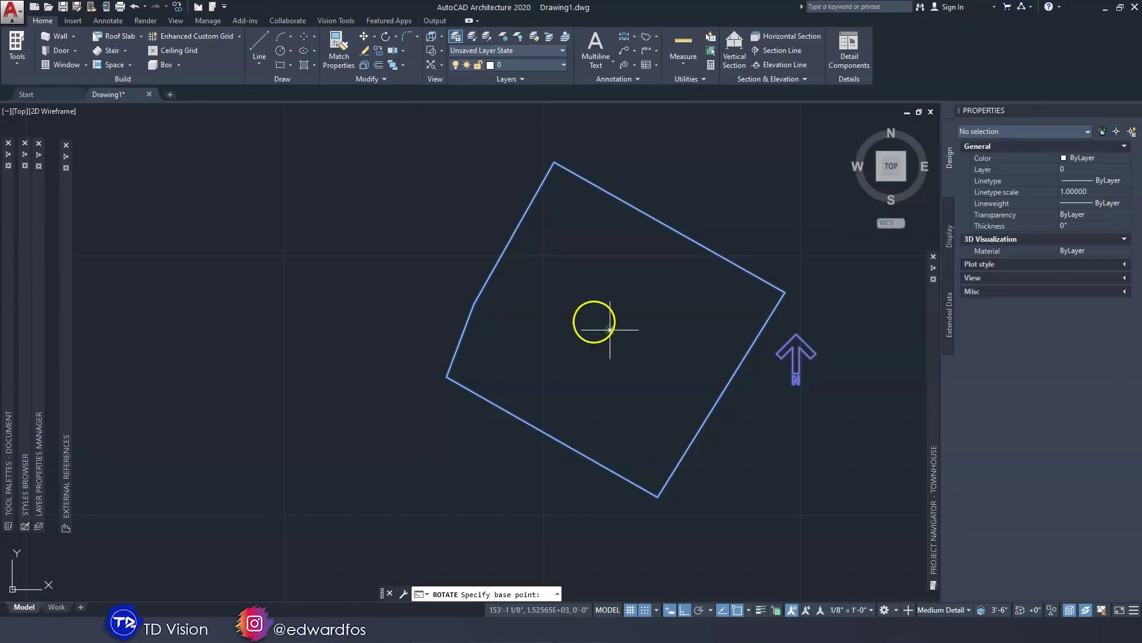
middle_drag(607, 333, 600, 302)
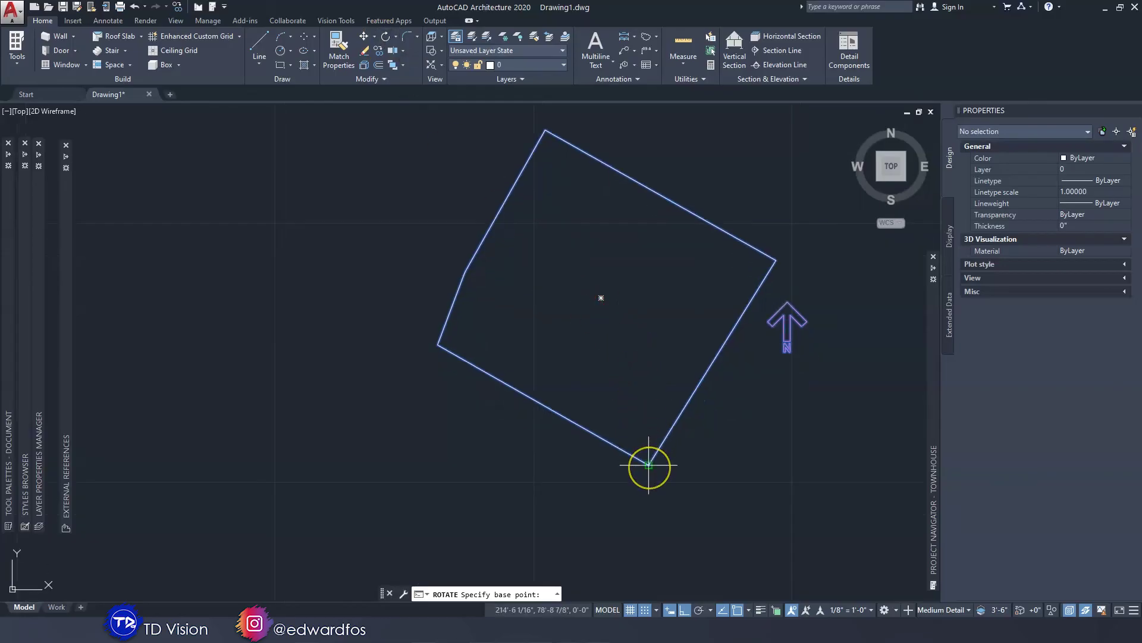
click(649, 465)
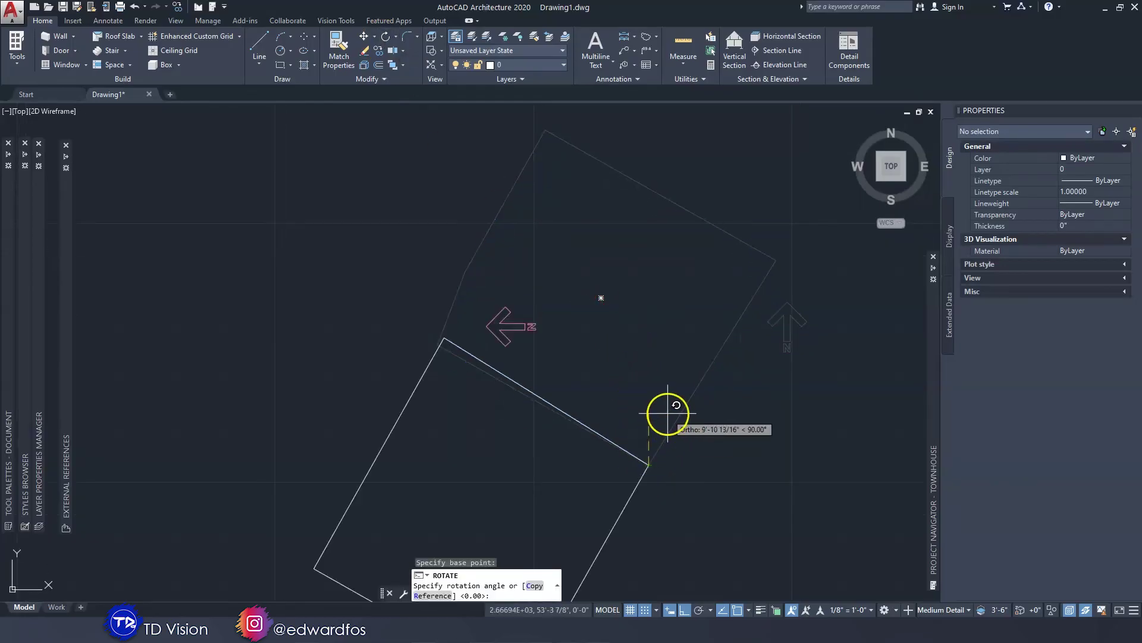
Step: Use the front edge as the reference angle and set the new angle to 0
click(429, 595)
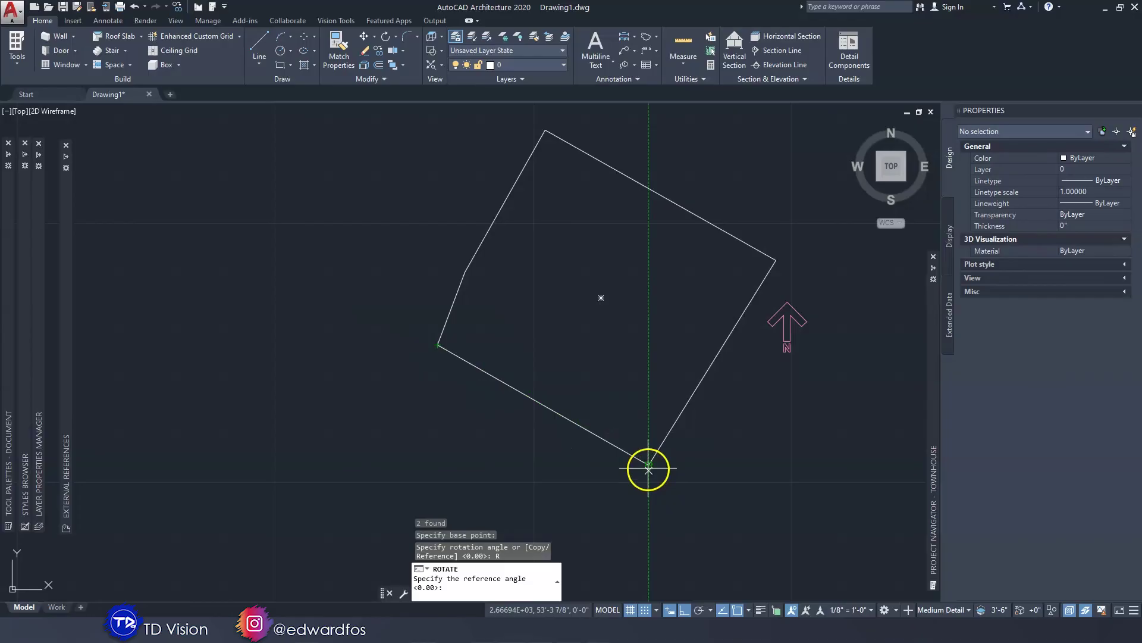
click(437, 344)
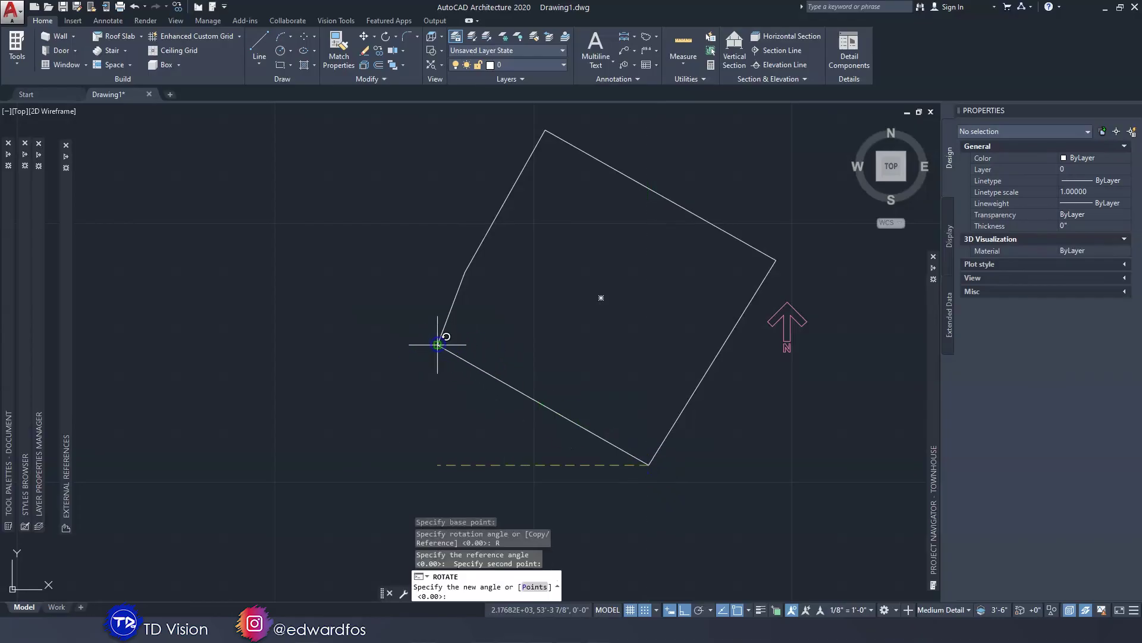
middle_drag(314, 474, 543, 318)
scroll(480, 363, down, 6)
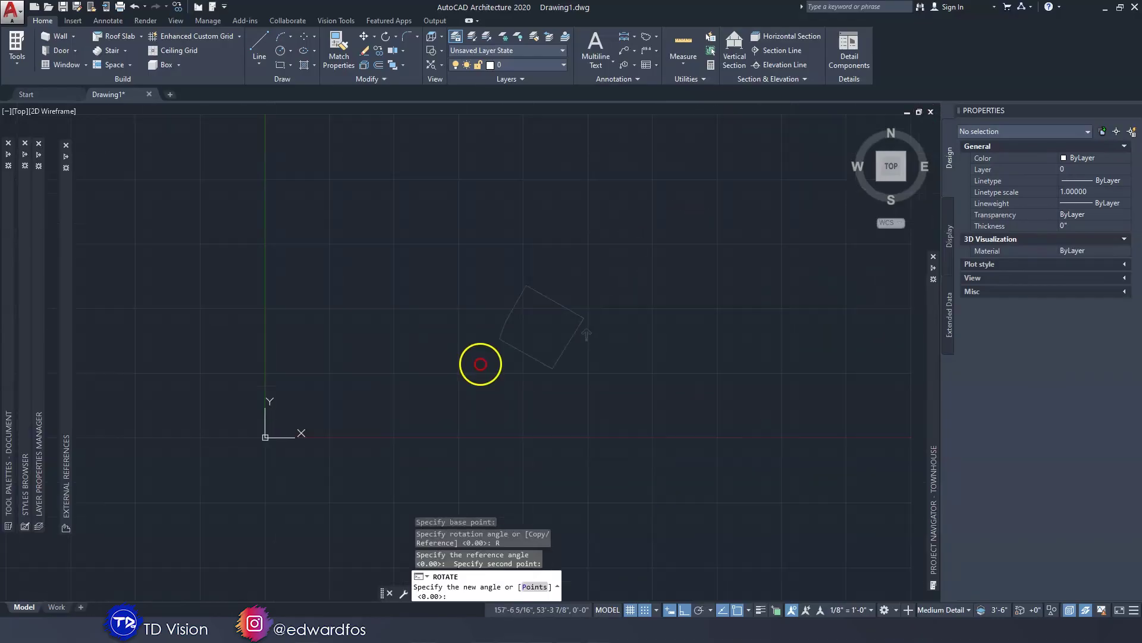
click(364, 355)
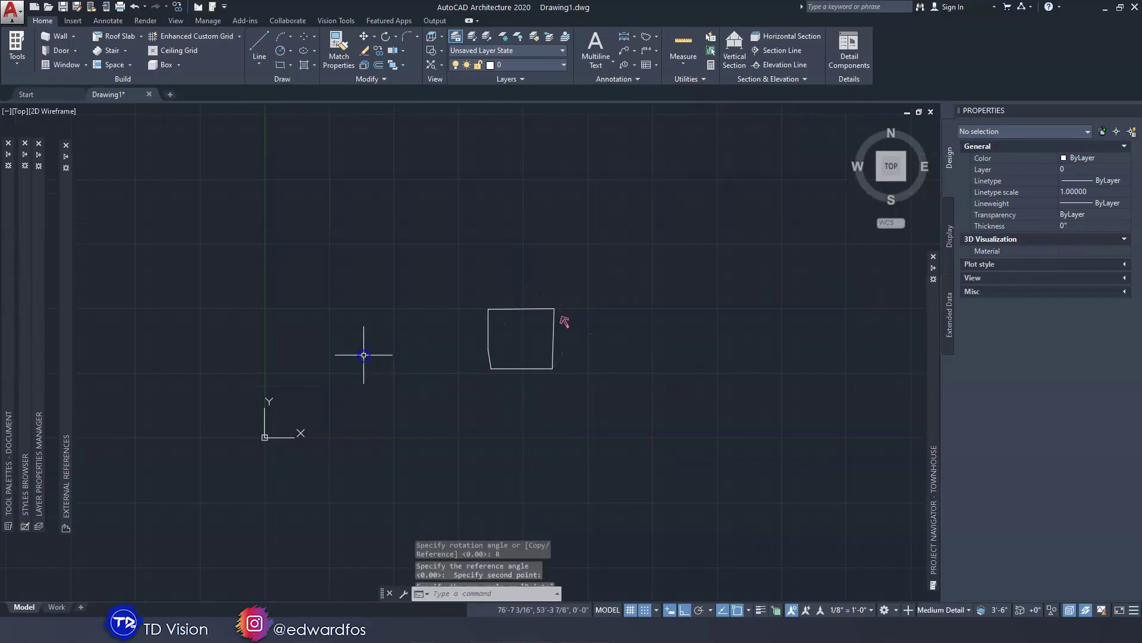
scroll(531, 353, up, 5)
middle_drag(533, 353, 574, 417)
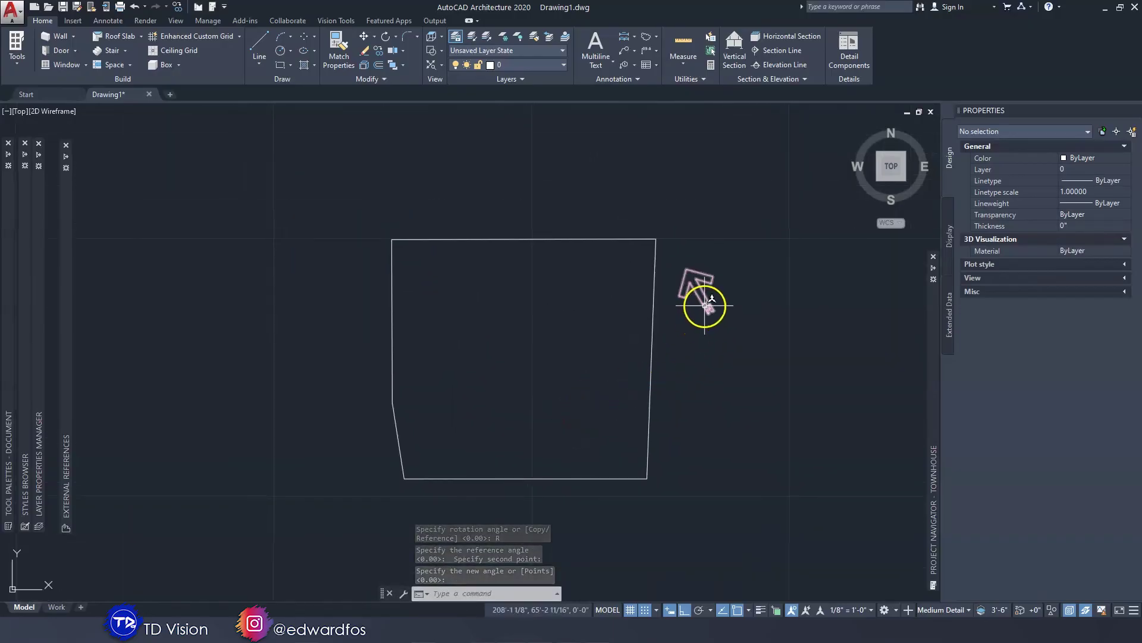